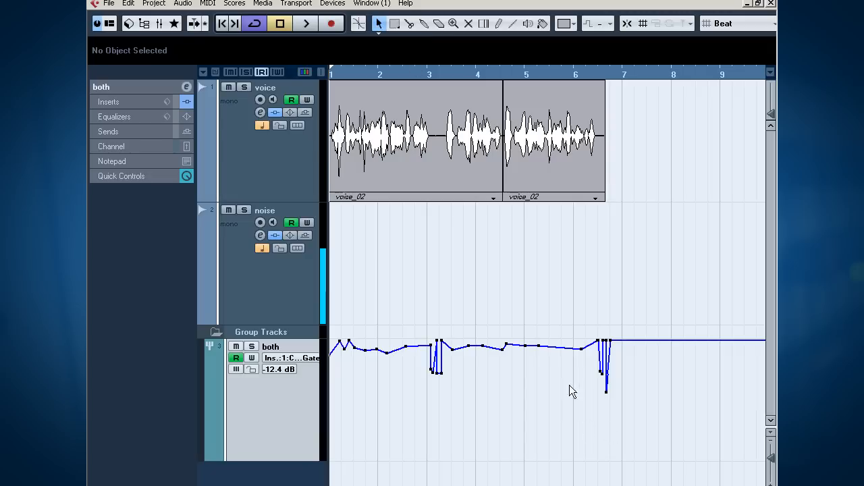
# Step: Play back the finished voice effect with the noise track and the automated group gate, and stop it
pyautogui.press('space')
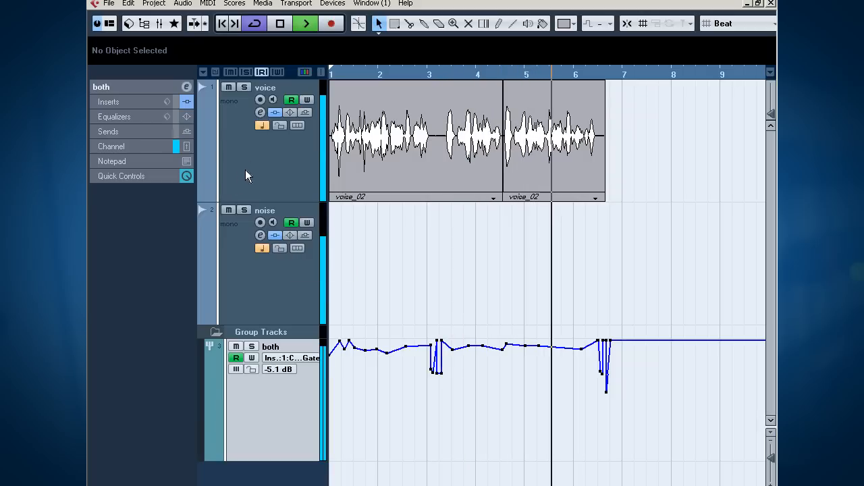
pyautogui.press('space')
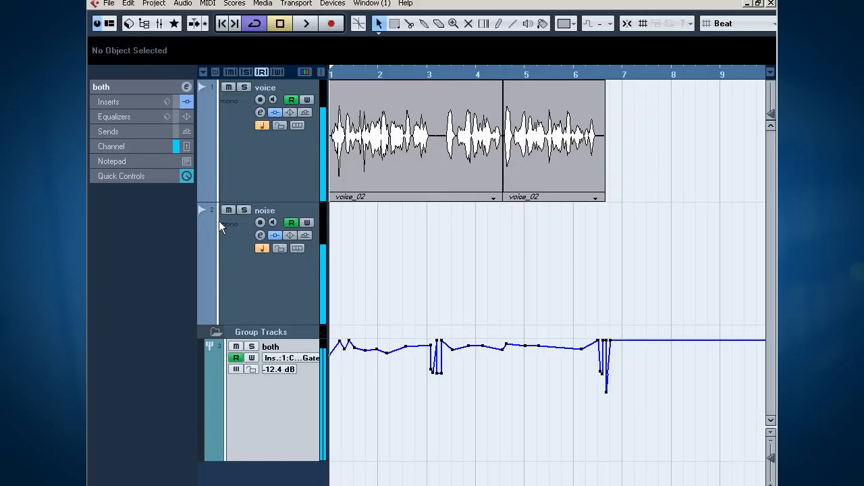
# Step: Mute the noise track, bypass the voice track's inserts and play back the unprocessed voice
pyautogui.click(228, 208)
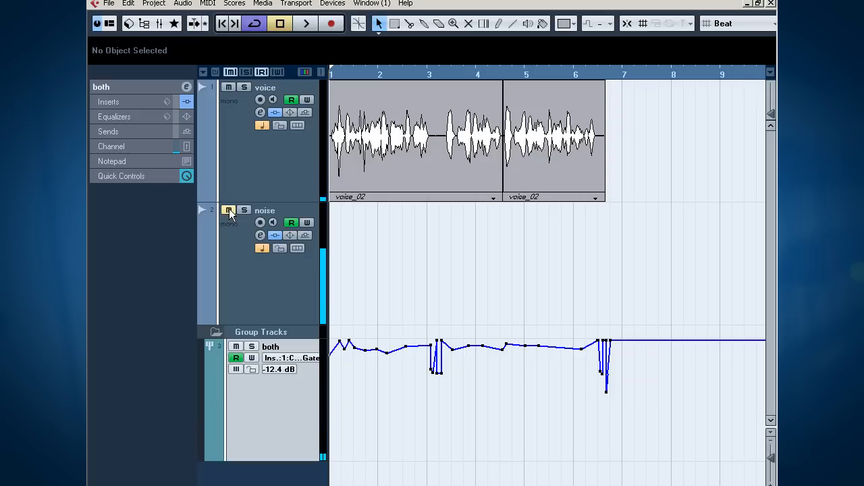
pyautogui.click(275, 112)
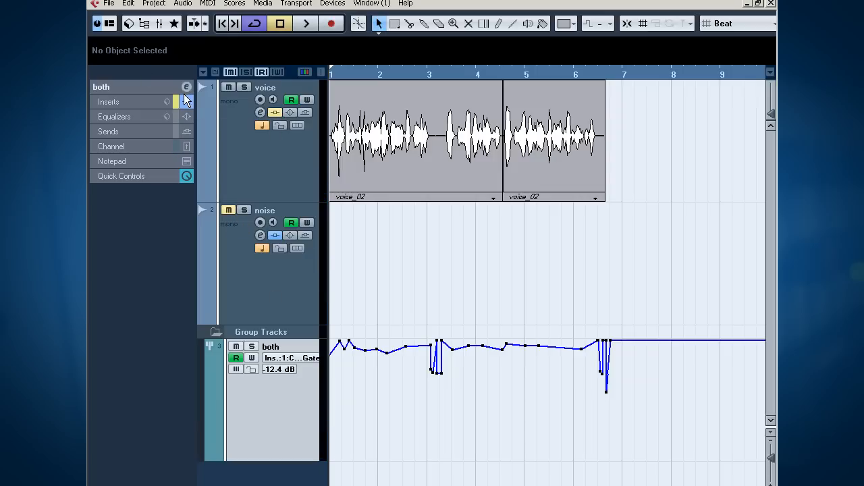
pyautogui.press('space')
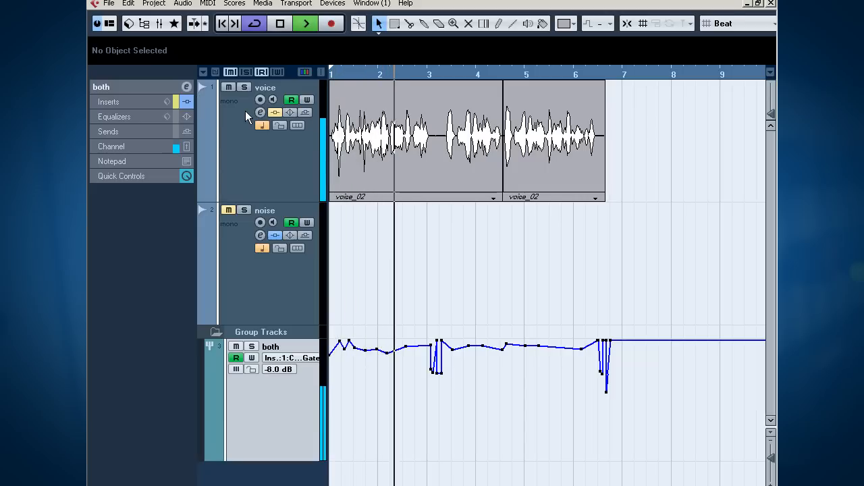
pyautogui.press('space')
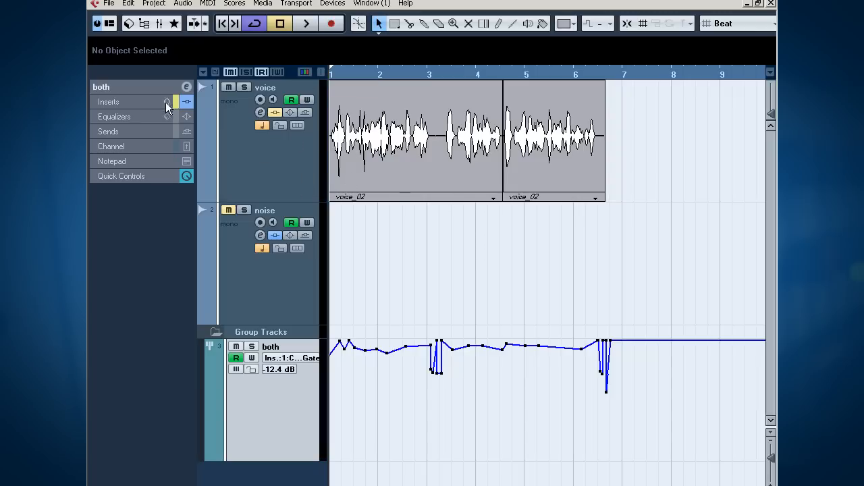
# Step: Examine the inserts, settings and output routing of the voice and noise tracks and the group track "both"
pyautogui.click(283, 161)
pyautogui.click(123, 132)
pyautogui.click(144, 111)
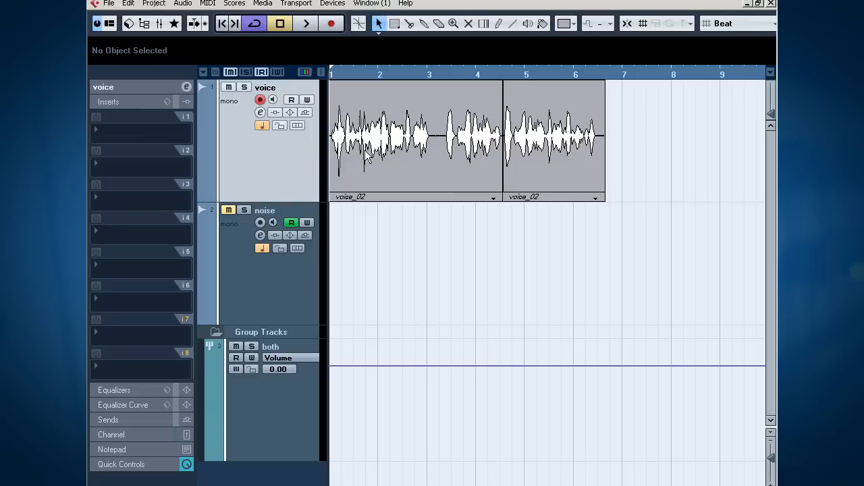
pyautogui.click(160, 88)
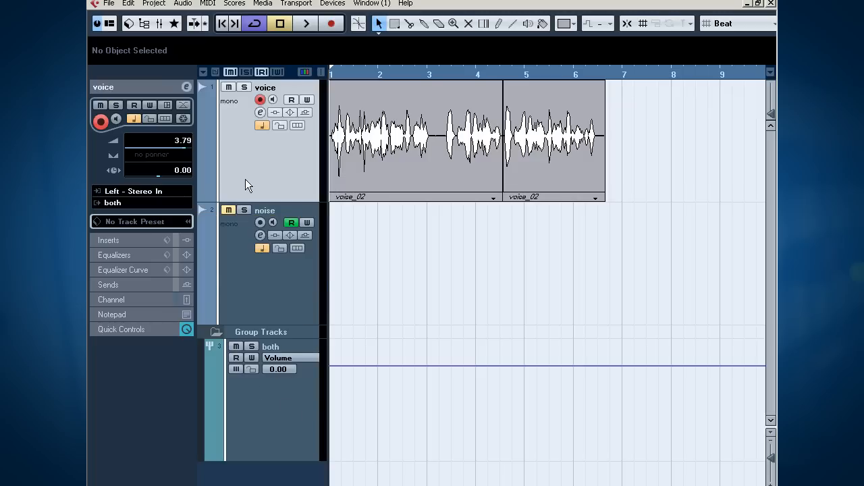
pyautogui.click(251, 291)
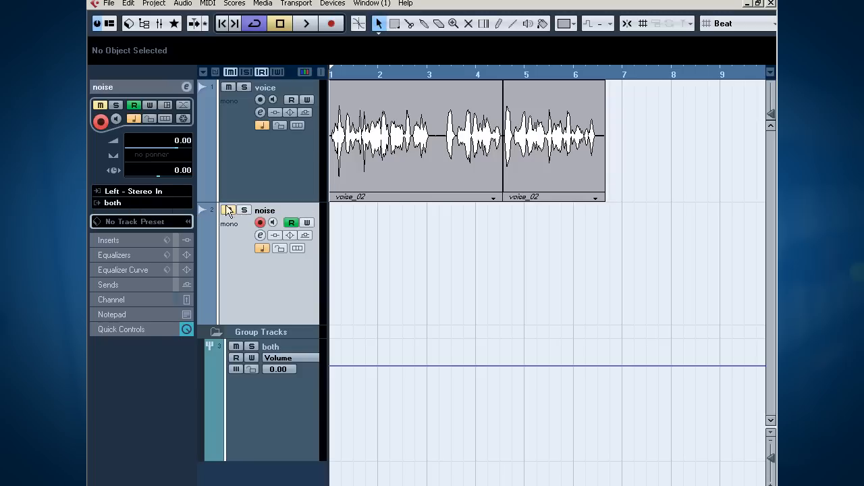
pyautogui.click(288, 388)
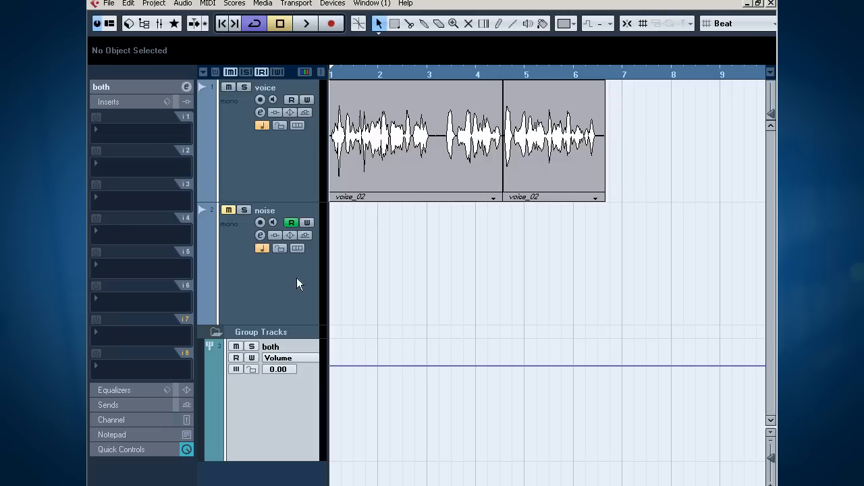
# Step: Add the Distortion effect to the first insert slot of the voice track
pyautogui.click(256, 165)
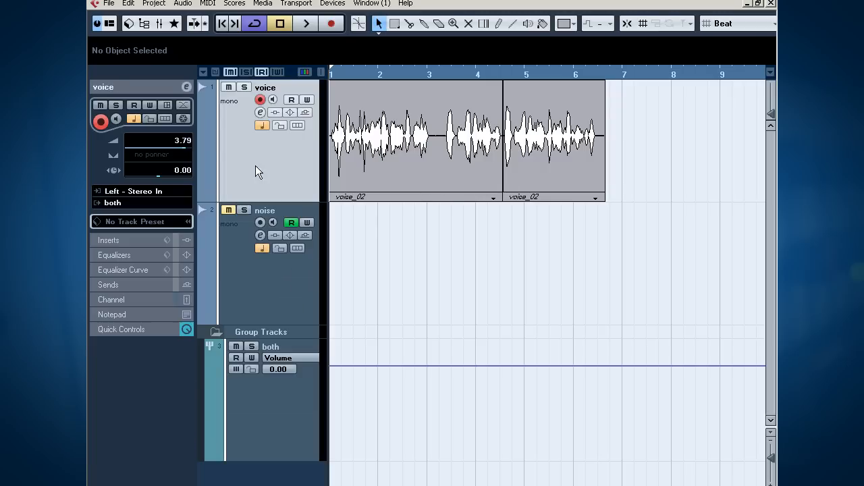
pyautogui.click(131, 237)
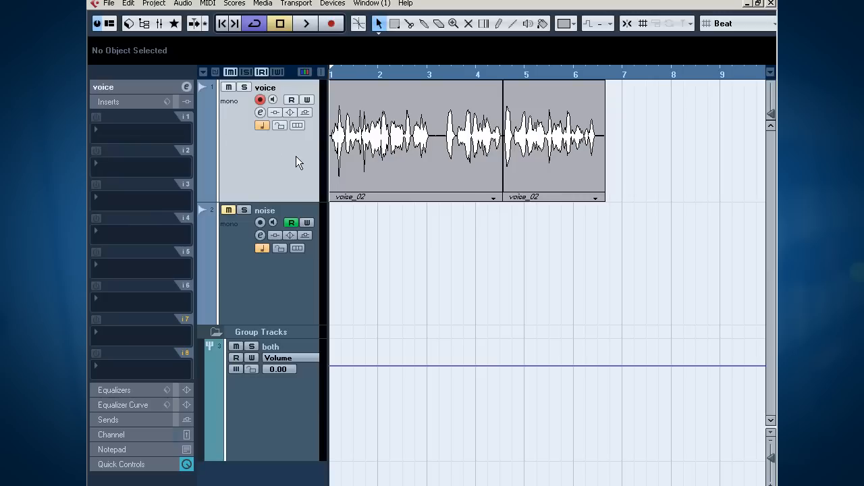
pyautogui.click(132, 129)
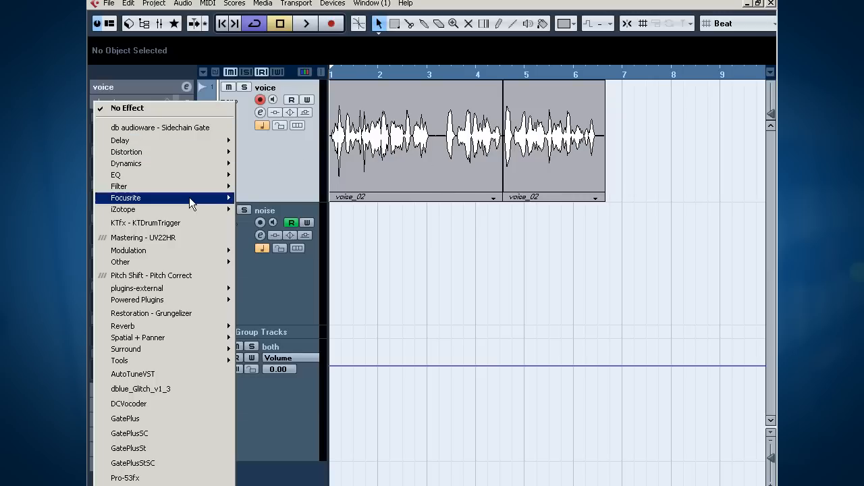
pyautogui.moveTo(188, 154)
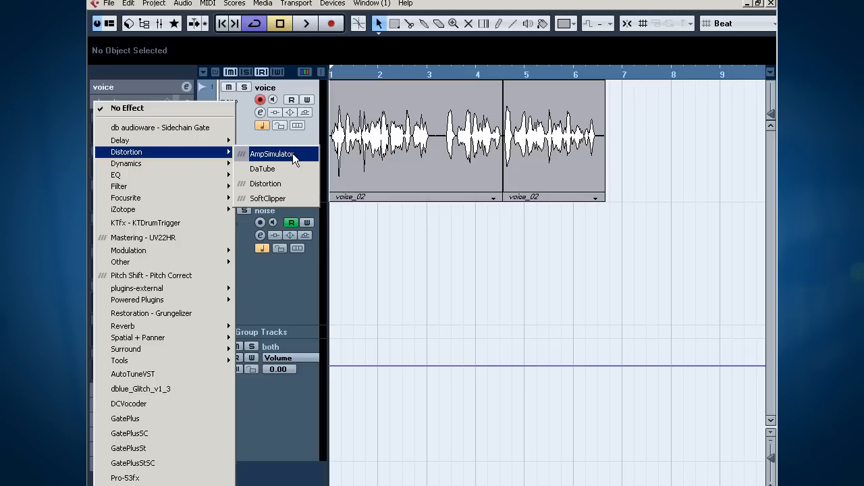
pyautogui.click(293, 183)
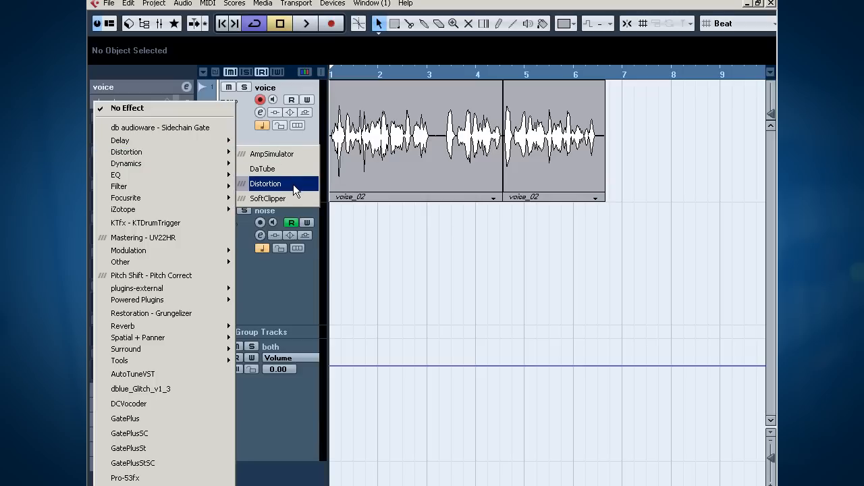
# Step: Set the Distortion Boost to 0.8 during playback, comparing the sound with the effect bypassed and active
pyautogui.moveTo(356, 256); pyautogui.dragTo(356, 245)
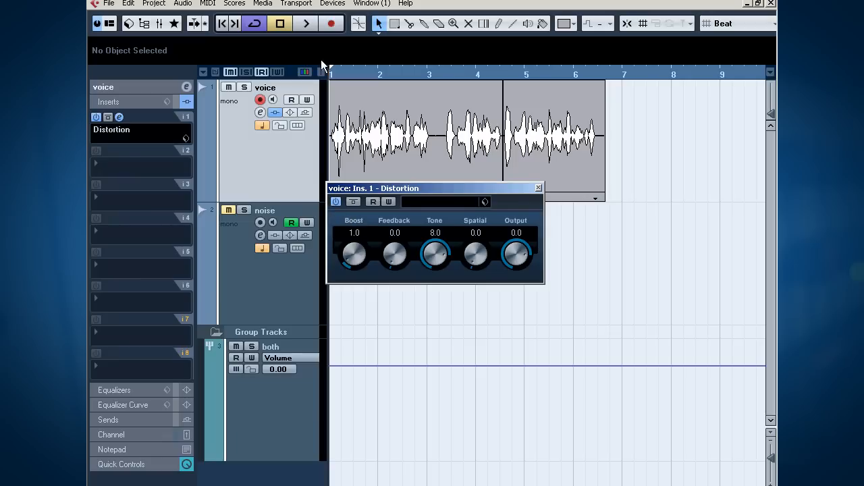
pyautogui.press('space')
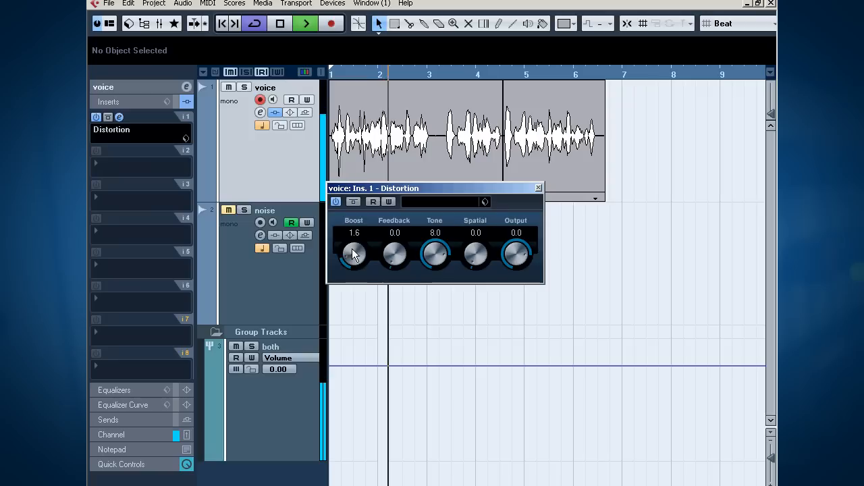
pyautogui.moveTo(352, 227); pyautogui.dragTo(350, 264)
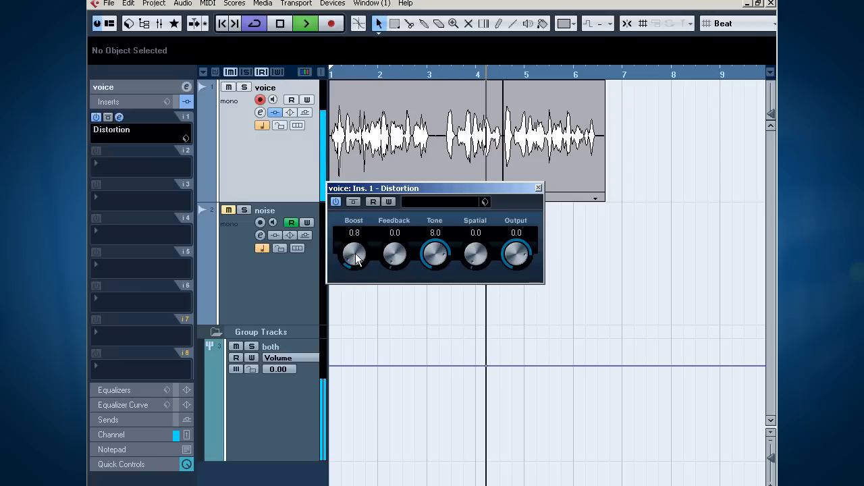
pyautogui.click(352, 201)
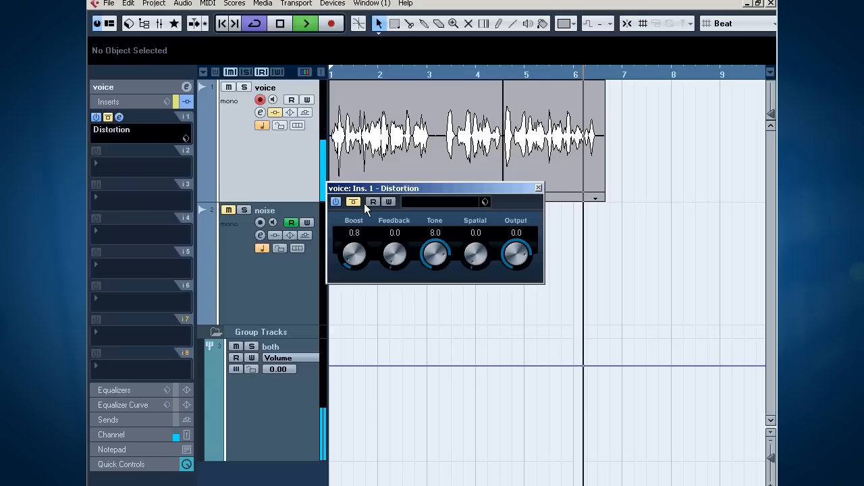
pyautogui.press('space')
pyautogui.click(355, 201)
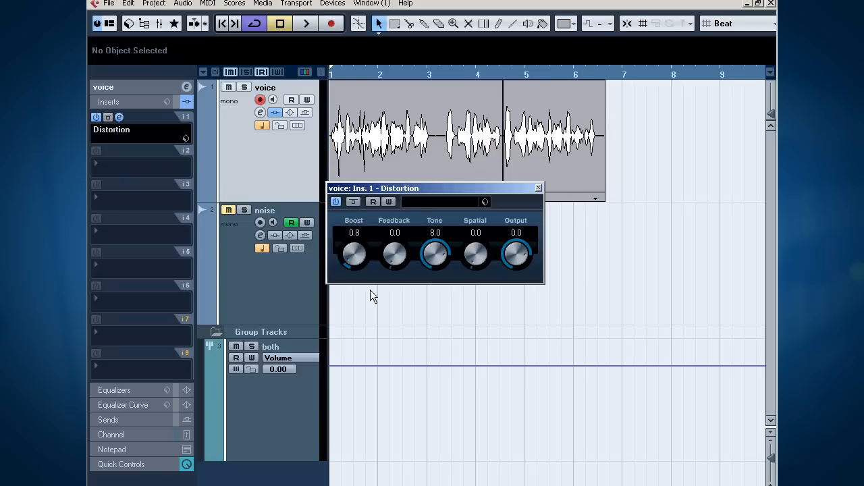
# Step: Set the Distortion Tone to 9.8 while listening to low and high settings, and close the effect window
pyautogui.moveTo(437, 253); pyautogui.dragTo(437, 247)
pyautogui.moveTo(442, 257); pyautogui.dragTo(427, 333)
pyautogui.press('space')
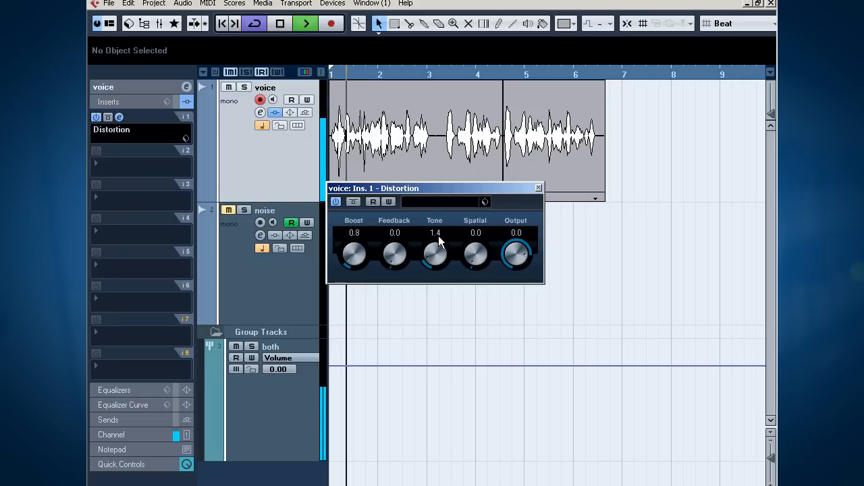
pyautogui.moveTo(431, 259); pyautogui.dragTo(443, 159)
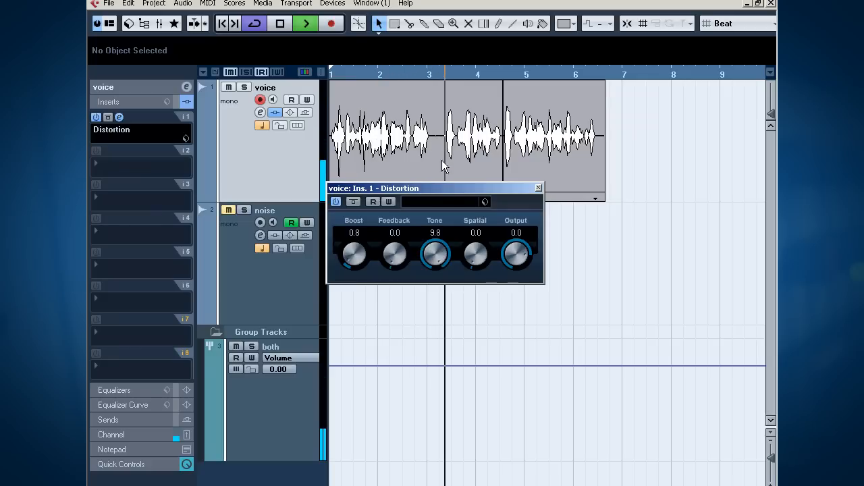
pyautogui.press('space')
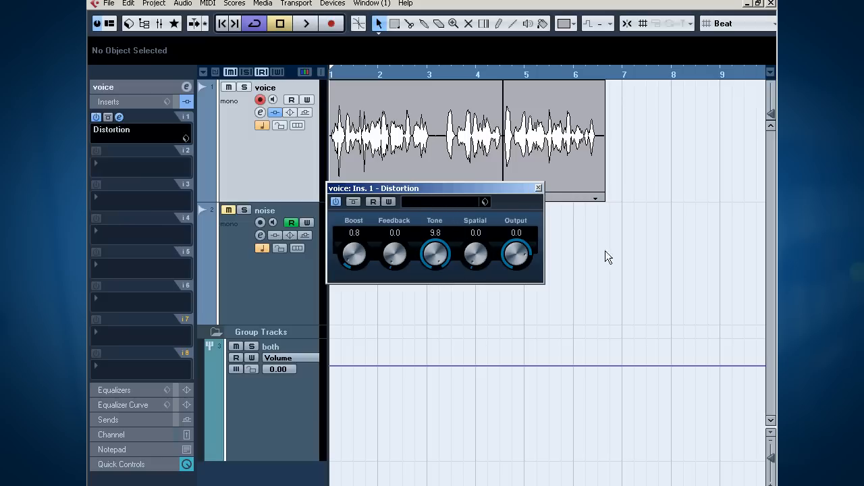
pyautogui.click(538, 189)
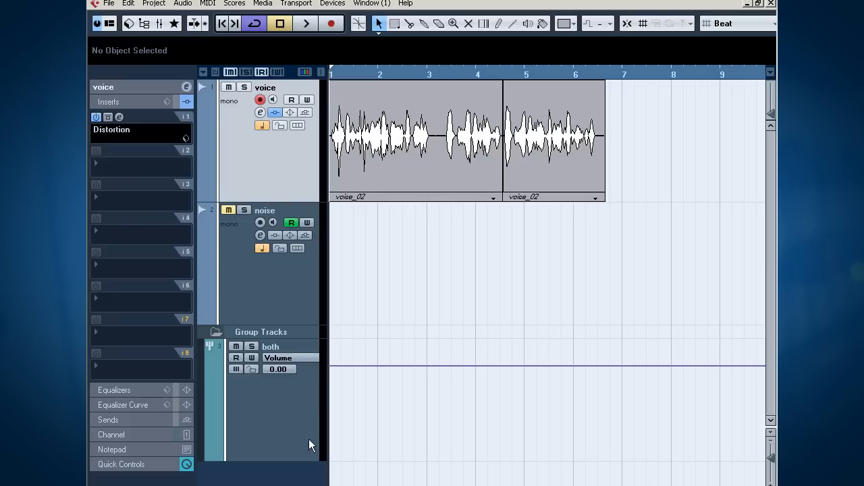
# Step: Add C1 gate Mono to the first insert slot of the group track "both" and move its window clear of the tracks
pyautogui.click(289, 401)
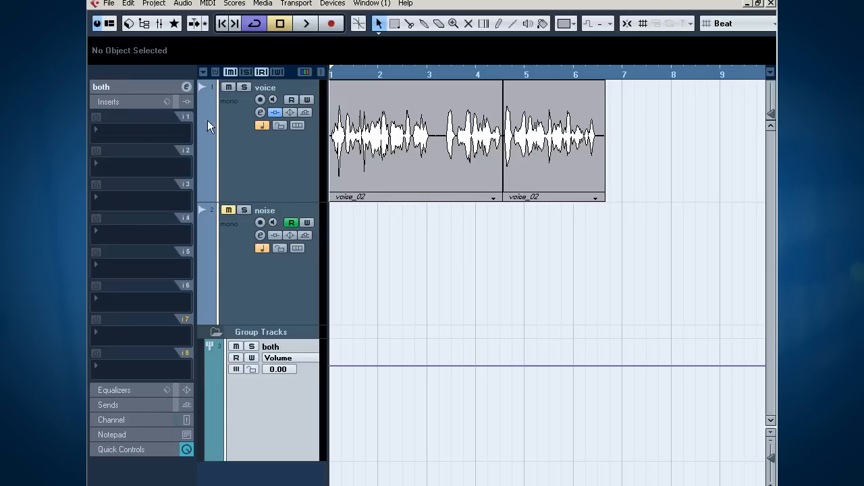
pyautogui.click(133, 132)
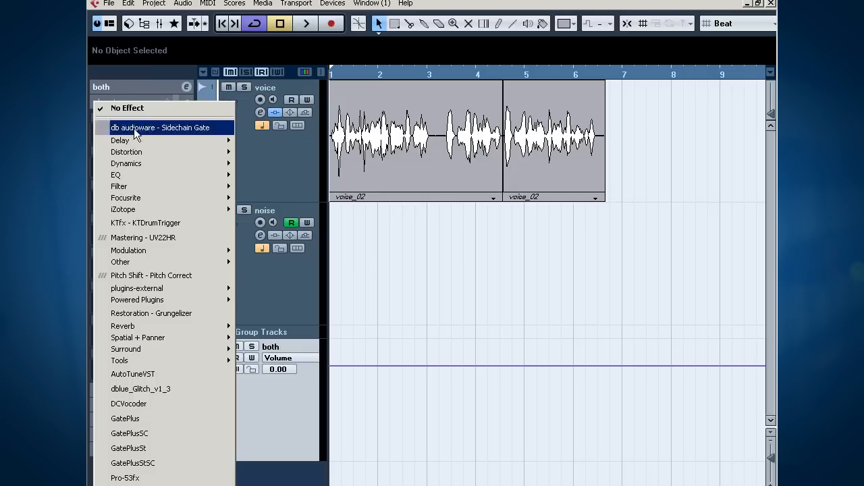
pyautogui.moveTo(184, 163)
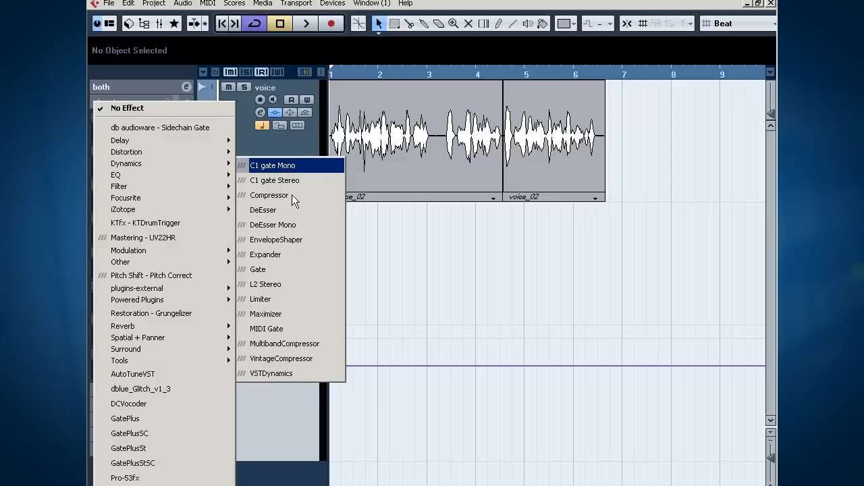
pyautogui.click(295, 166)
pyautogui.moveTo(326, 149); pyautogui.dragTo(468, 151)
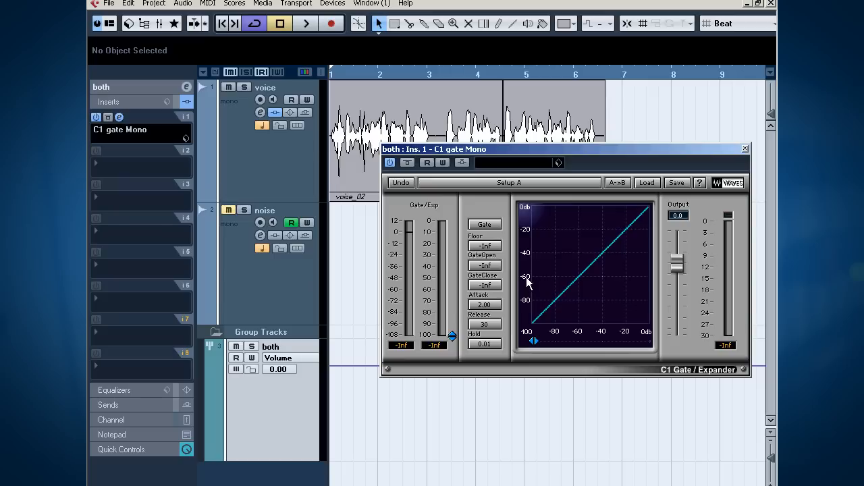
# Step: Raise the gate threshold to 0.0 and, during playback, lower GateOpen and GateClose to -10.2
pyautogui.moveTo(452, 336); pyautogui.dragTo(495, 279)
pyautogui.moveTo(452, 239); pyautogui.dragTo(453, 230)
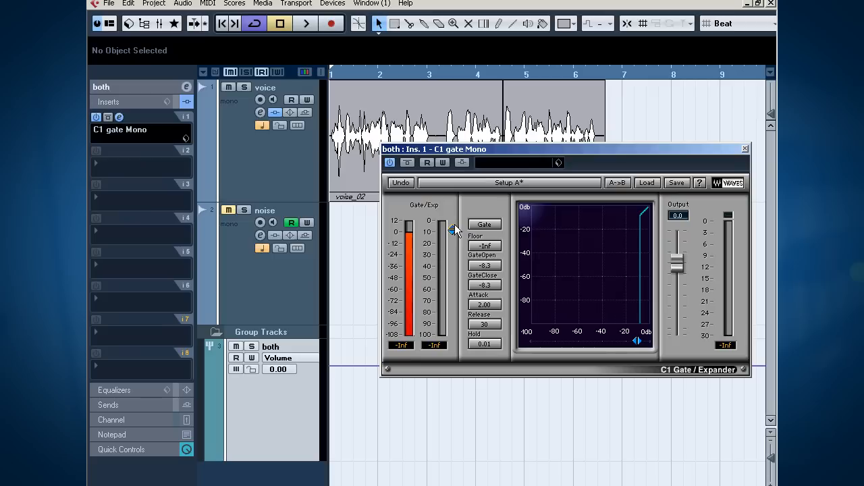
pyautogui.moveTo(452, 230); pyautogui.dragTo(452, 220)
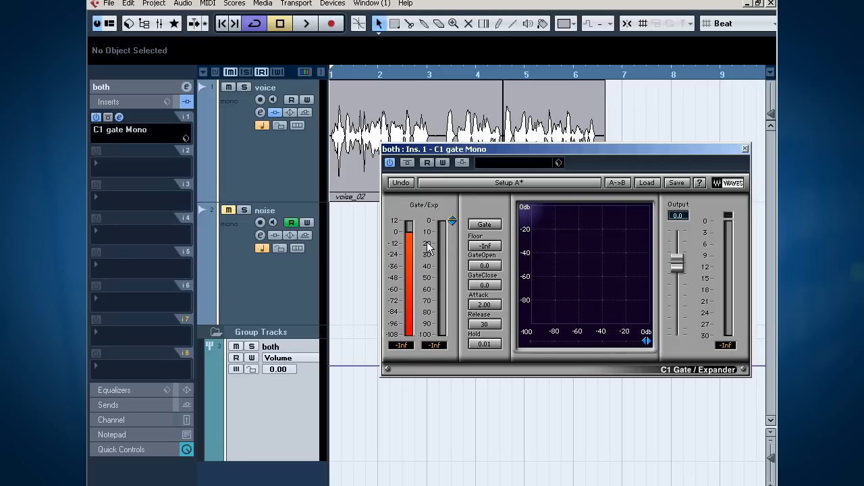
pyautogui.press('space')
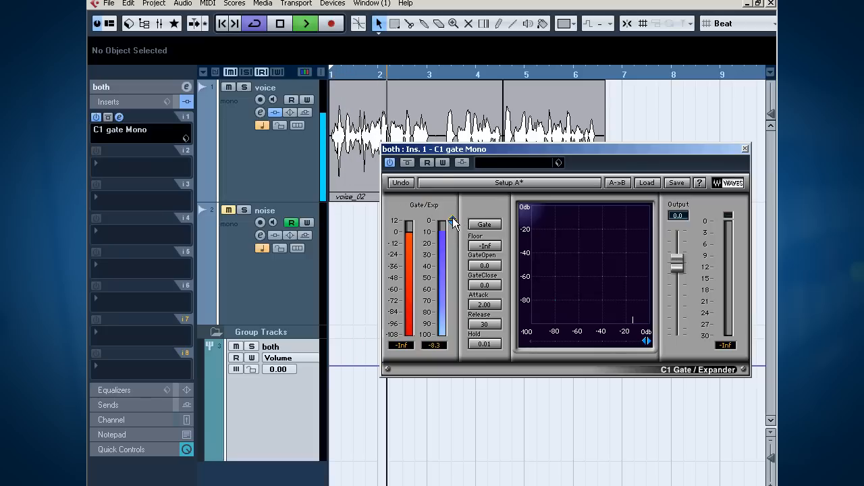
pyautogui.moveTo(453, 222); pyautogui.dragTo(452, 232)
pyautogui.press('space')
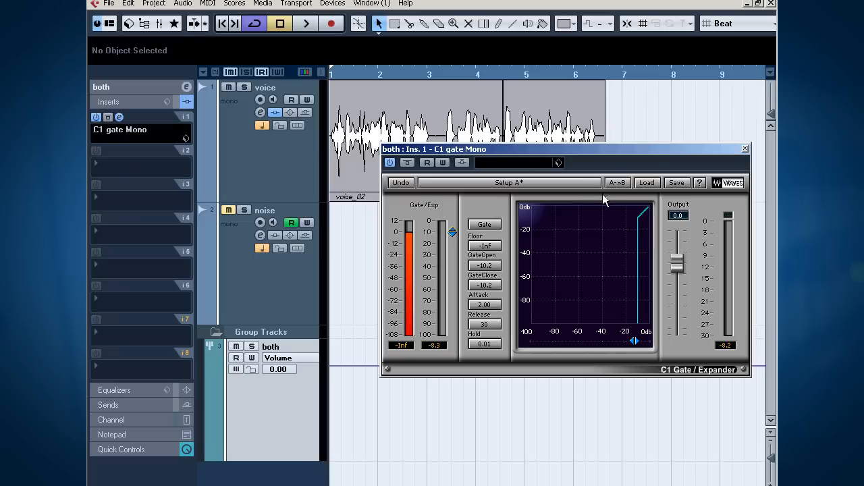
# Step: Set the gate's Attack to 0.01 and Release to 1, and GateOpen and GateClose to -7.8, checking by playback
pyautogui.moveTo(484, 312); pyautogui.dragTo(484, 335)
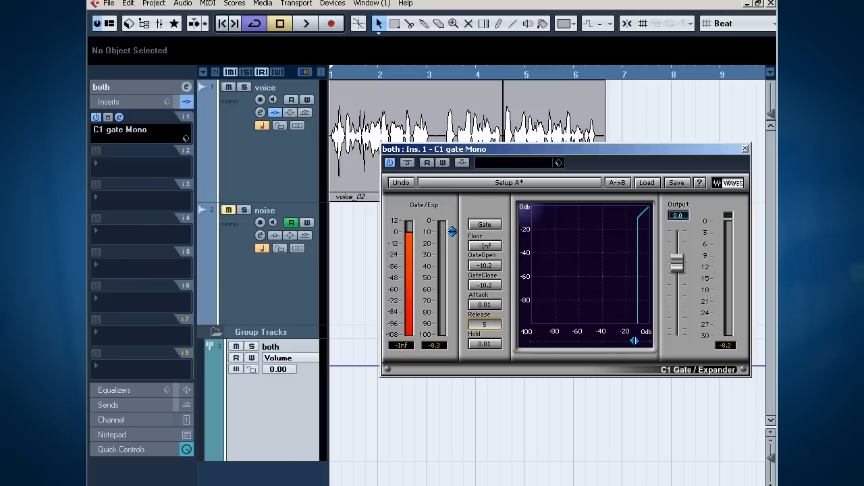
pyautogui.click(499, 345)
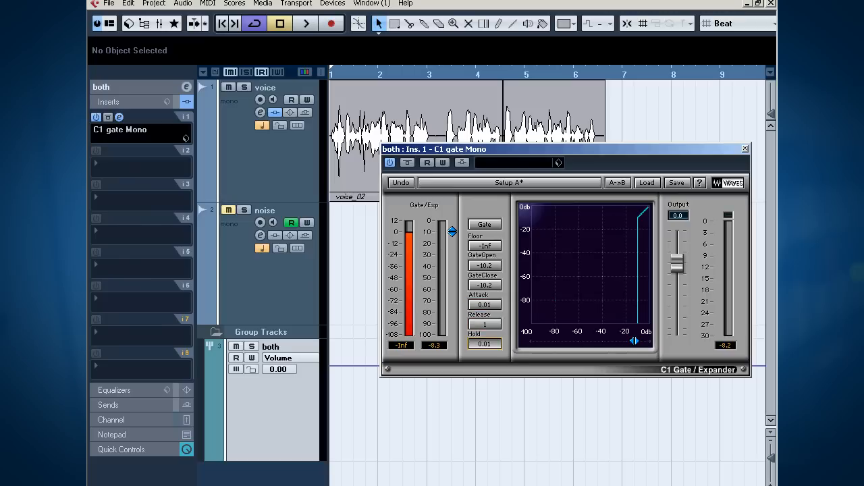
pyautogui.click(451, 228)
pyautogui.moveTo(451, 231); pyautogui.dragTo(452, 230)
pyautogui.press('space')
pyautogui.press('space')
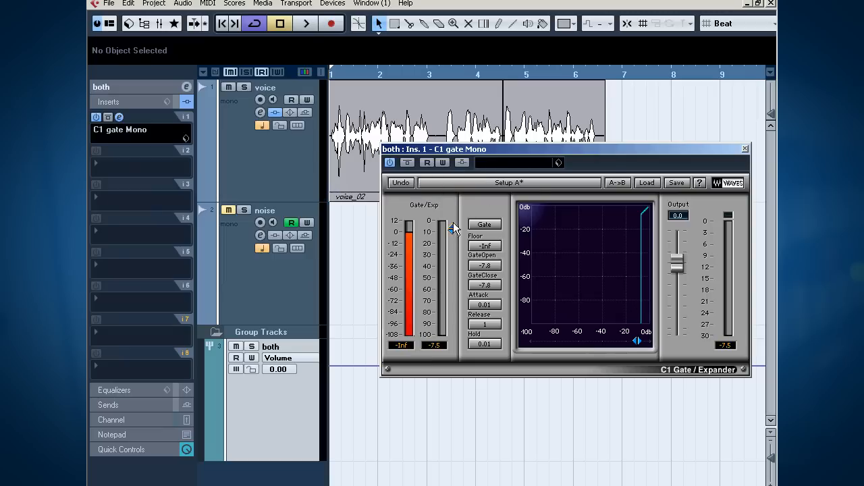
# Step: Set GateOpen and GateClose to -14.8 and record threshold movements as automation during playback
pyautogui.moveTo(454, 232); pyautogui.dragTo(452, 238)
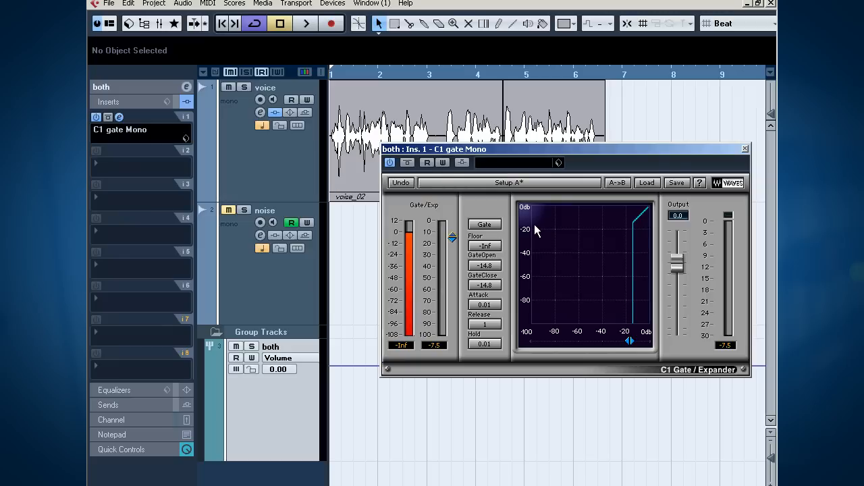
pyautogui.click(443, 163)
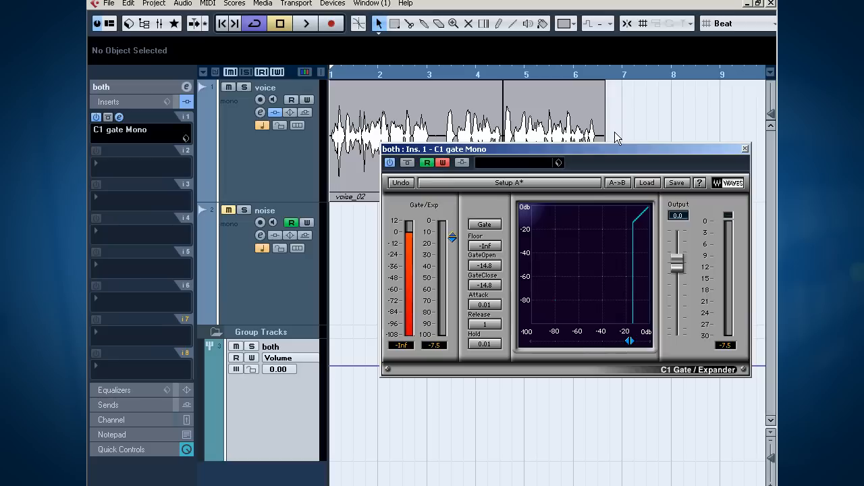
pyautogui.press('space')
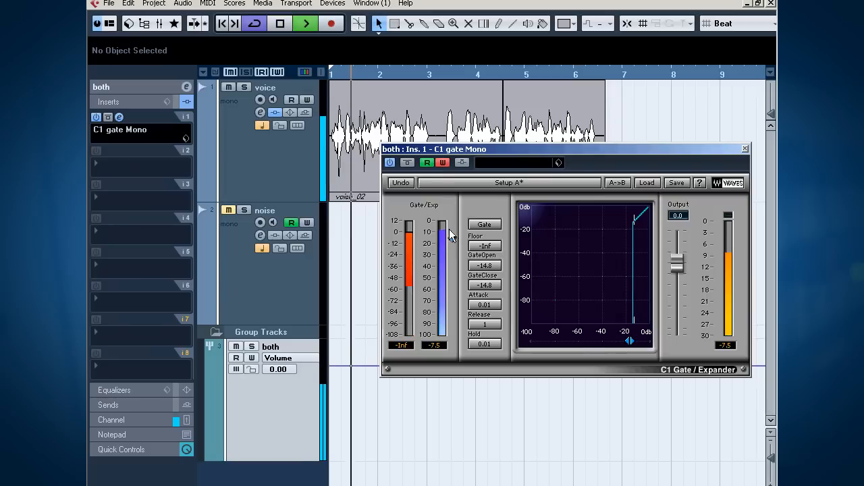
pyautogui.moveTo(453, 237); pyautogui.dragTo(452, 238)
pyautogui.press('space')
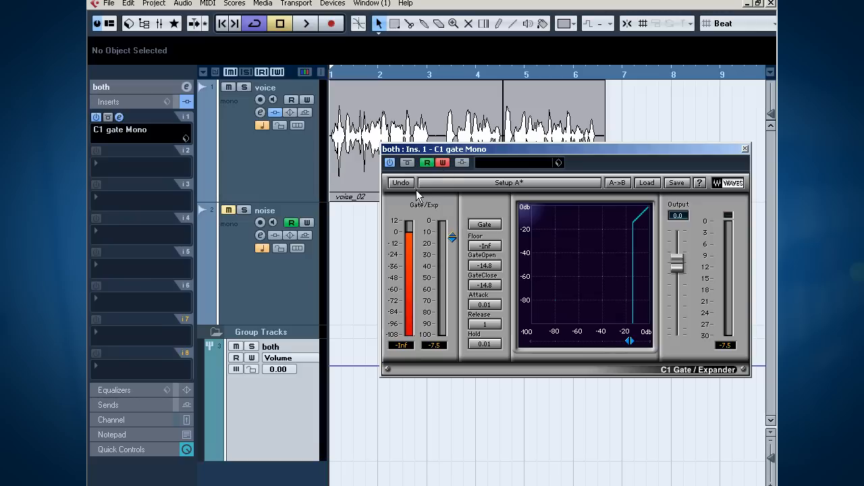
# Step: Turn off automation writing for the gate and play back the recorded threshold movements
pyautogui.click(443, 163)
pyautogui.press('space')
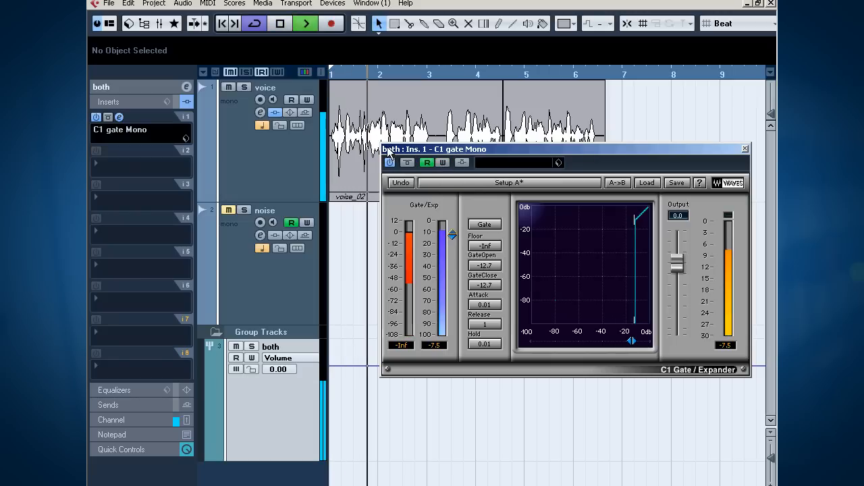
pyautogui.press('space')
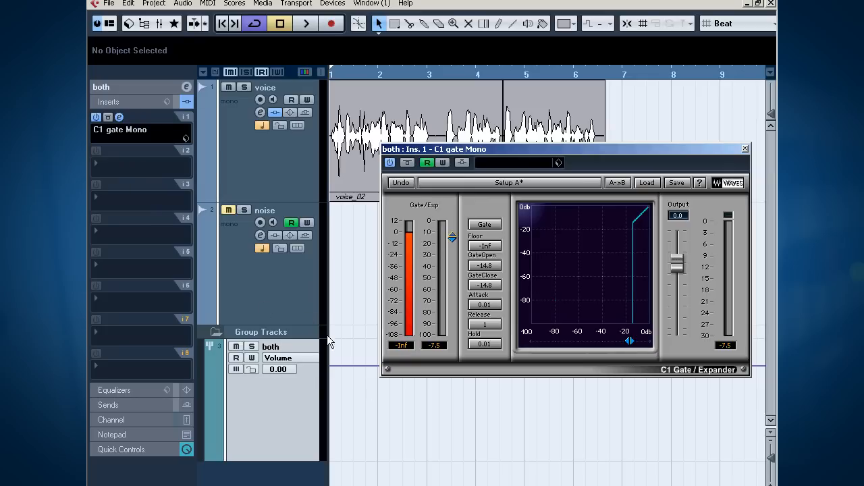
# Step: Show the C1 gate Mono Gate Open automation on the track "both" and move the gate window clear of the curve
pyautogui.click(292, 360)
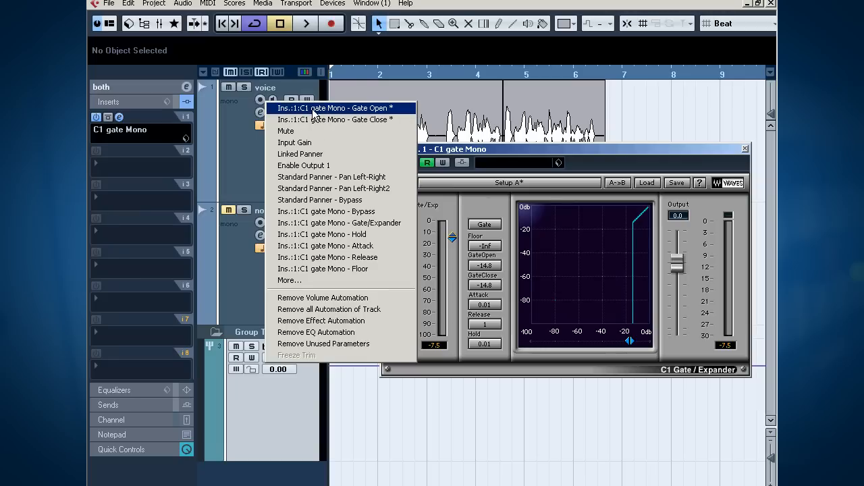
pyautogui.click(386, 111)
pyautogui.moveTo(447, 151); pyautogui.dragTo(642, 403)
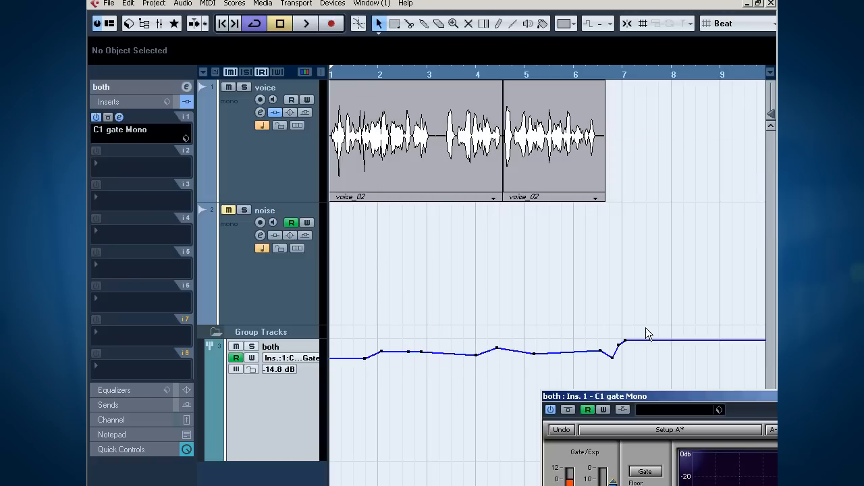
# Step: Add zigzag automation points to the Gate Open curve between bars 1 and 3 and listen to the result
pyautogui.moveTo(351, 366); pyautogui.dragTo(347, 357)
pyautogui.moveTo(353, 357); pyautogui.dragTo(434, 363)
pyautogui.press('space')
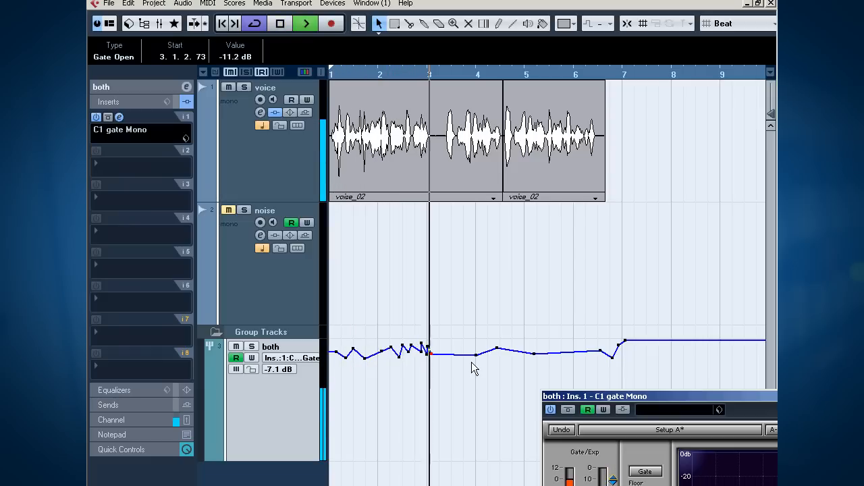
pyautogui.press('space')
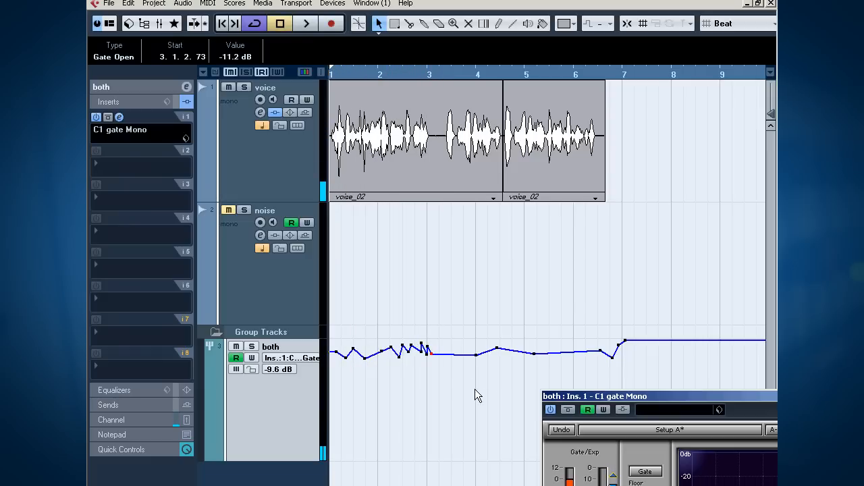
# Step: Return the automation display of "both" to Volume and add StudioEQ to its second insert slot
pyautogui.click(287, 357)
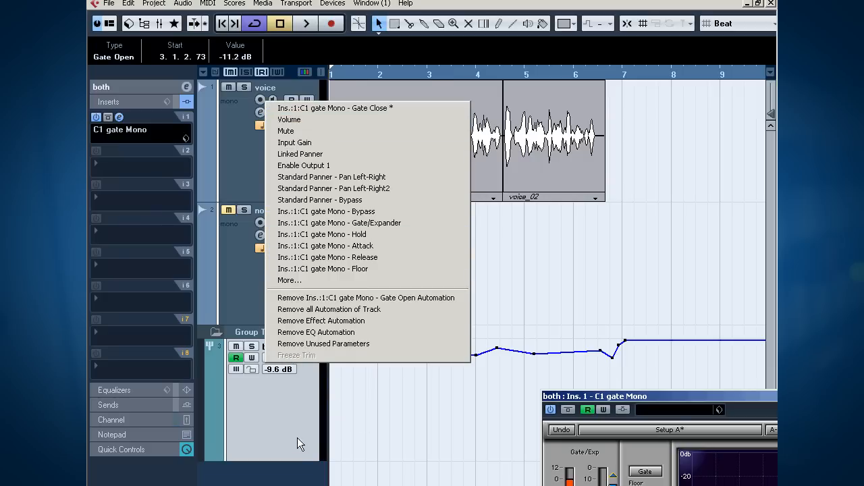
pyautogui.click(297, 116)
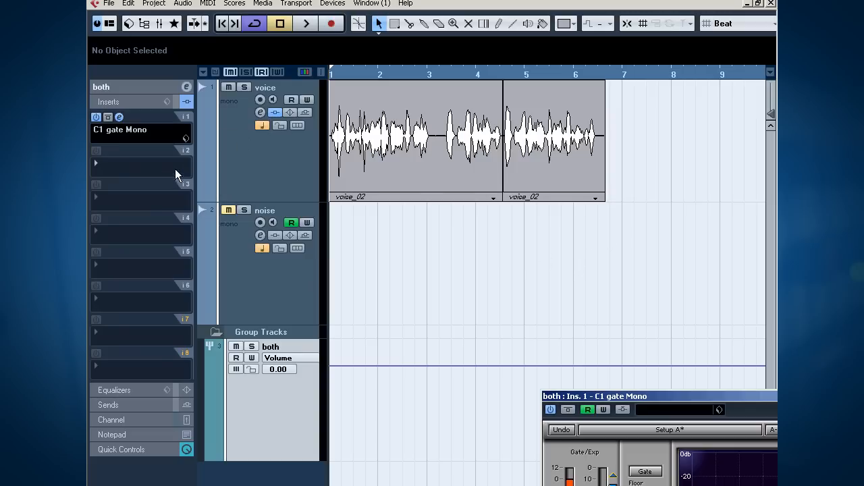
pyautogui.click(130, 163)
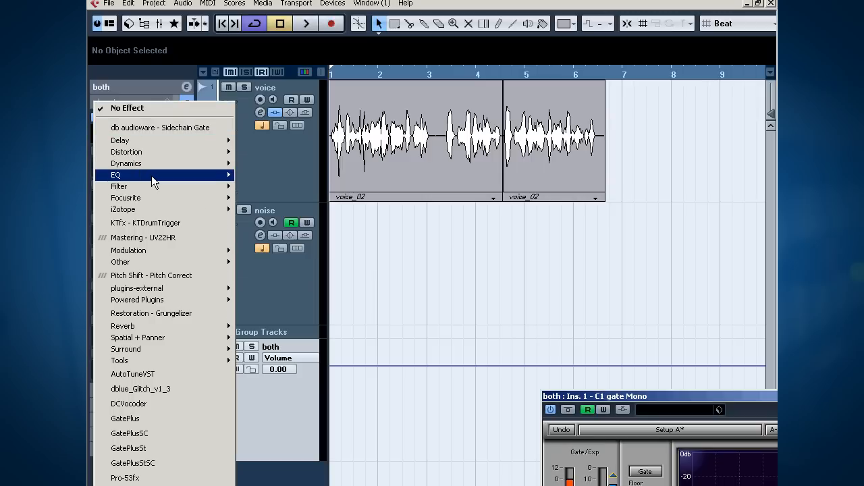
pyautogui.moveTo(161, 173)
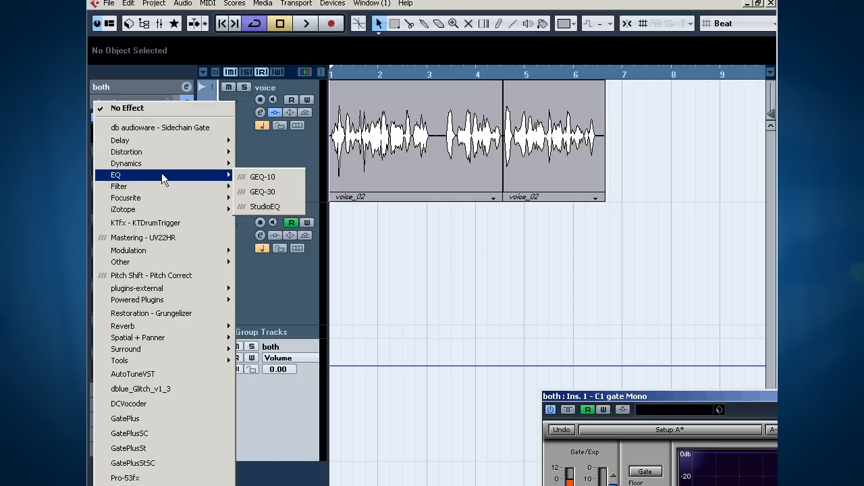
pyautogui.click(280, 205)
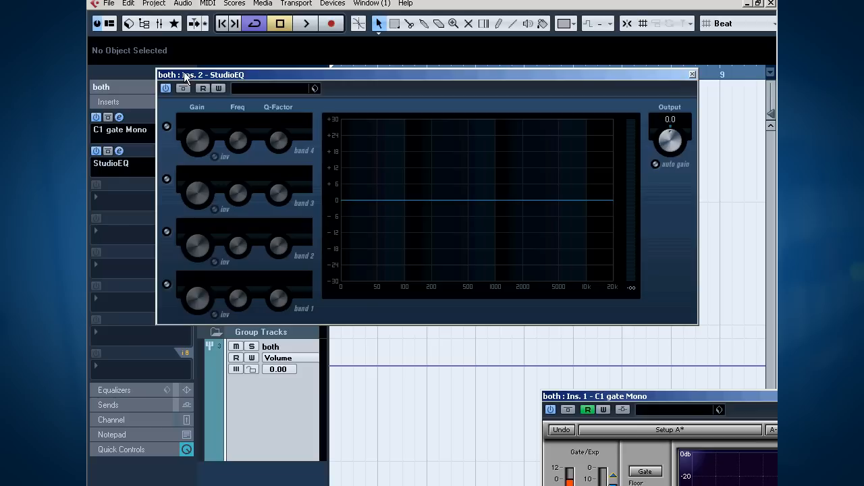
# Step: Enable StudioEQ band 1 as a low-cut filter with gain -24.0 and frequency 1293
pyautogui.click(168, 126)
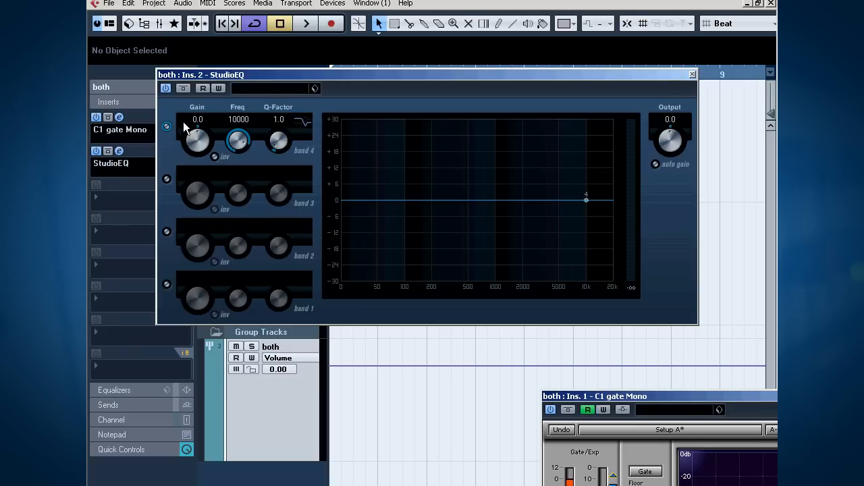
pyautogui.click(166, 127)
pyautogui.click(167, 284)
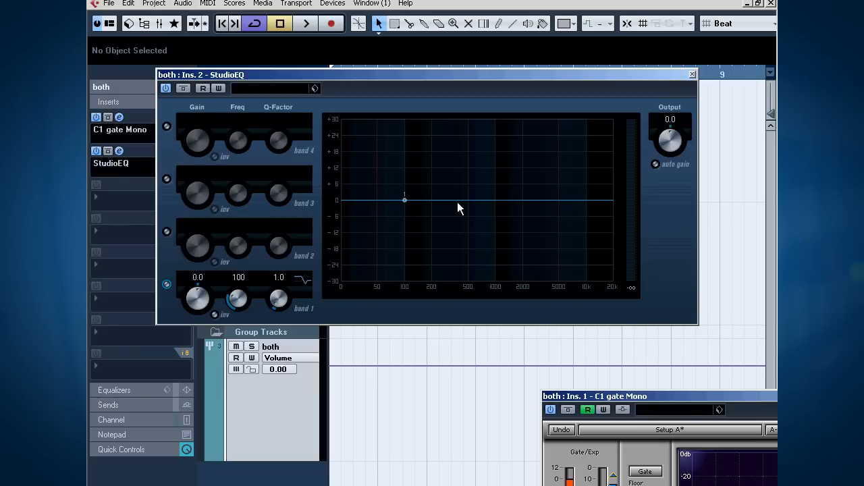
pyautogui.moveTo(405, 200); pyautogui.dragTo(410, 304)
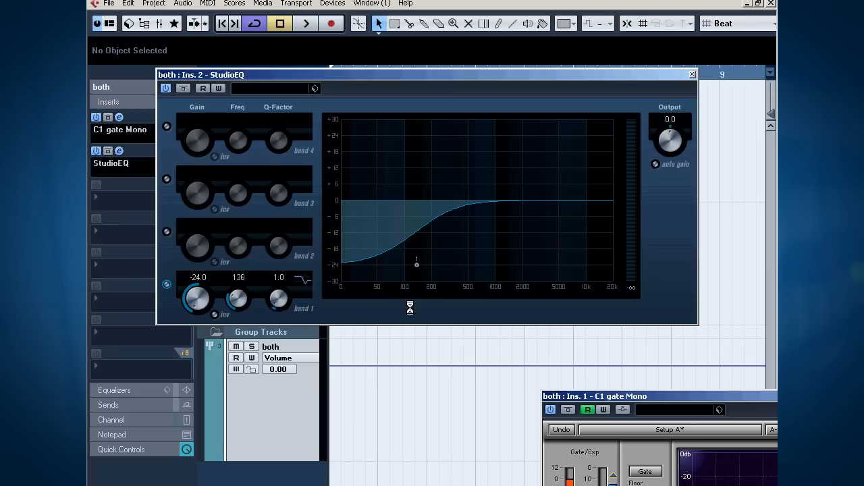
pyautogui.click(303, 290)
pyautogui.click(339, 329)
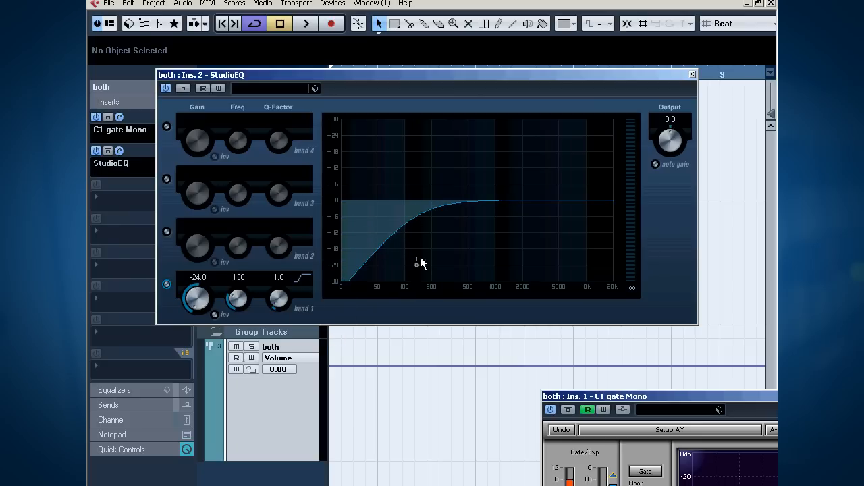
pyautogui.moveTo(249, 305); pyautogui.dragTo(240, 272)
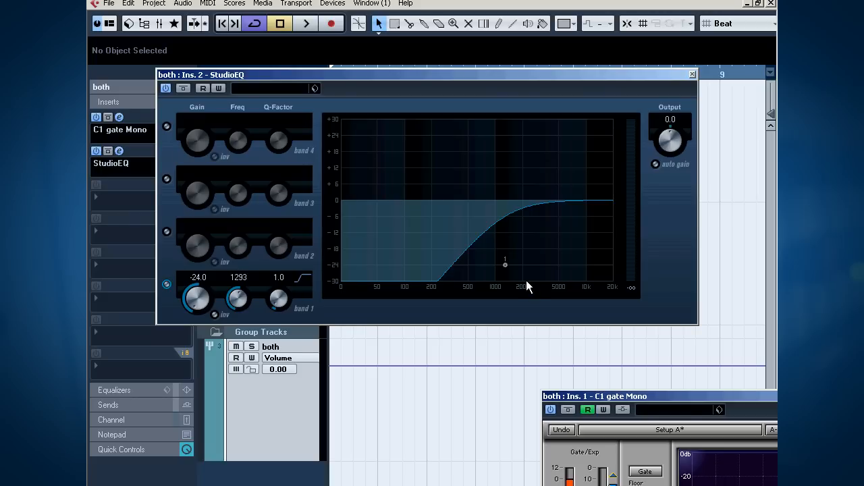
# Step: Bypass C1 gate Mono and compare playback with StudioEQ active and bypassed, leaving StudioEQ active
pyautogui.press('space')
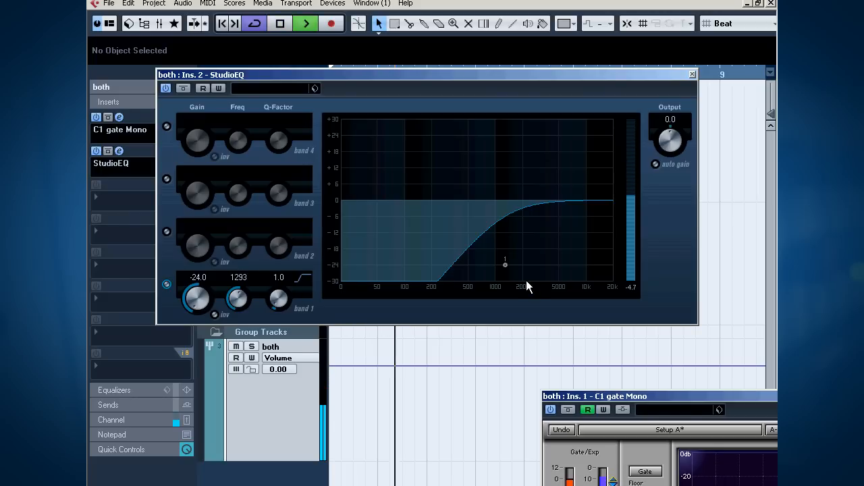
pyautogui.press('space')
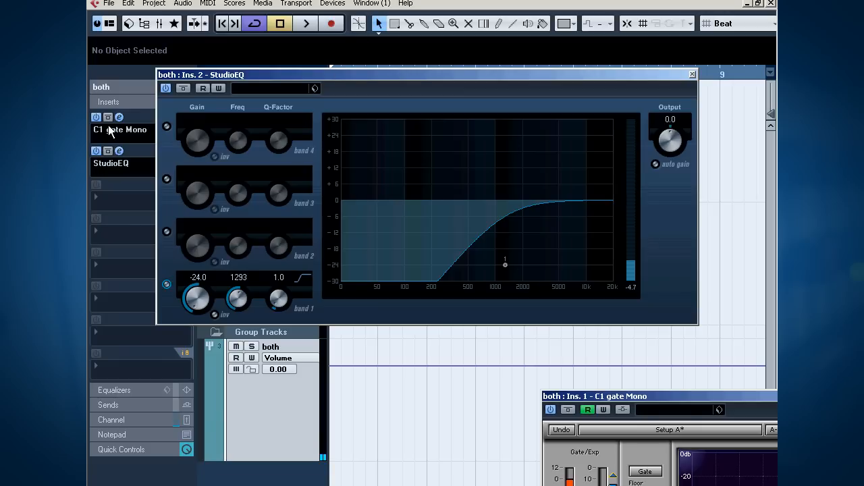
pyautogui.click(108, 118)
pyautogui.press('space')
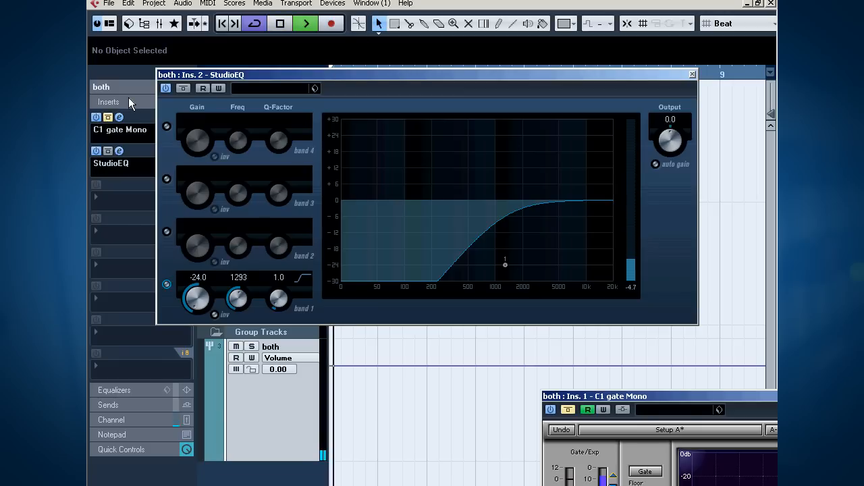
pyautogui.press('space')
pyautogui.click(183, 88)
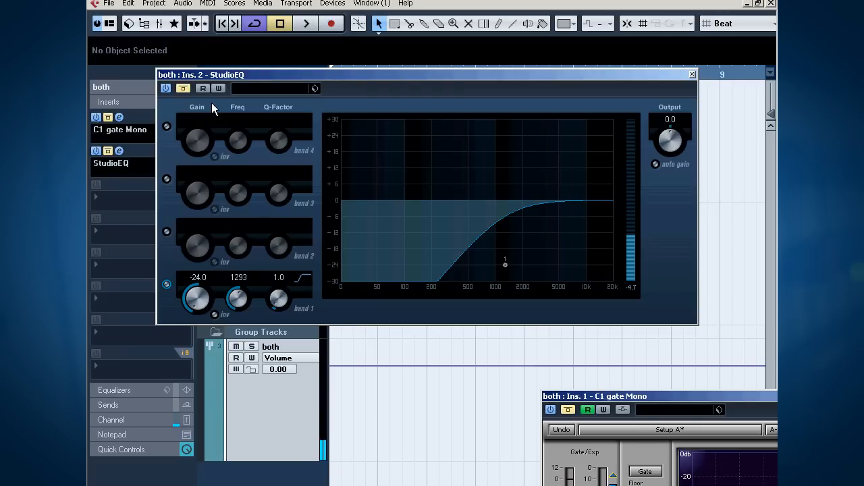
pyautogui.press('space')
pyautogui.press('space')
pyautogui.click(183, 88)
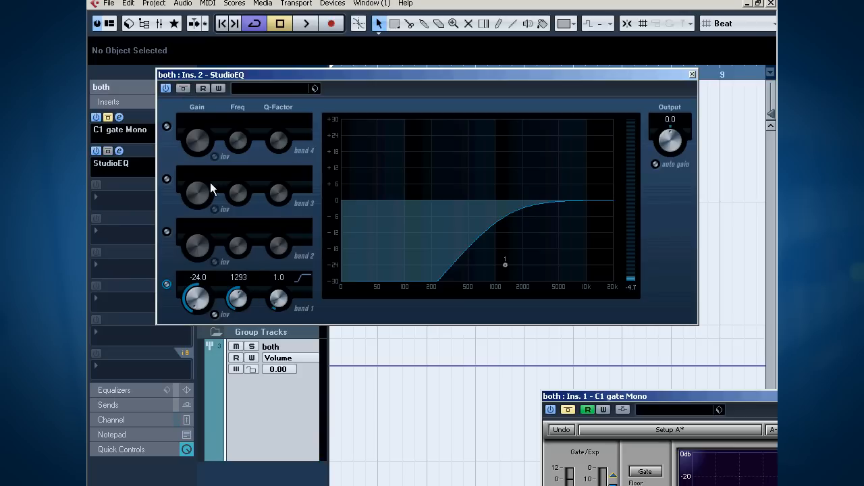
# Step: Enable StudioEQ band 4 as a high-cut filter with gain 8.9 and frequency 1191
pyautogui.click(167, 126)
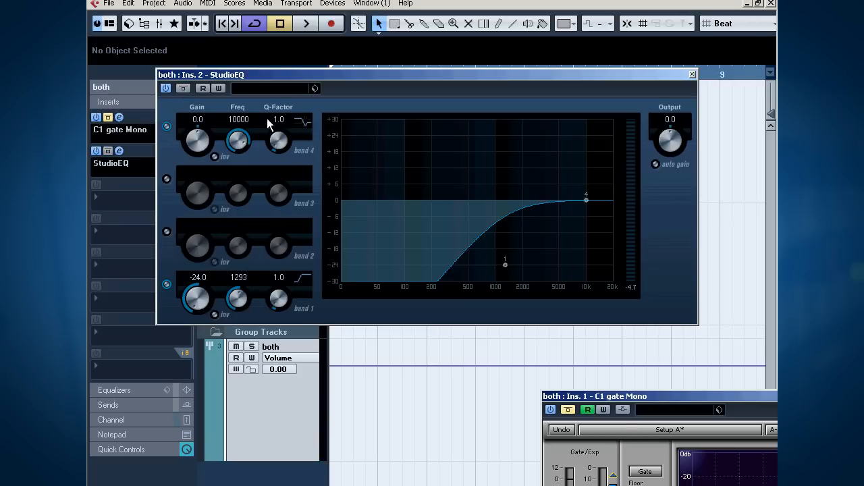
pyautogui.click(302, 121)
pyautogui.click(324, 177)
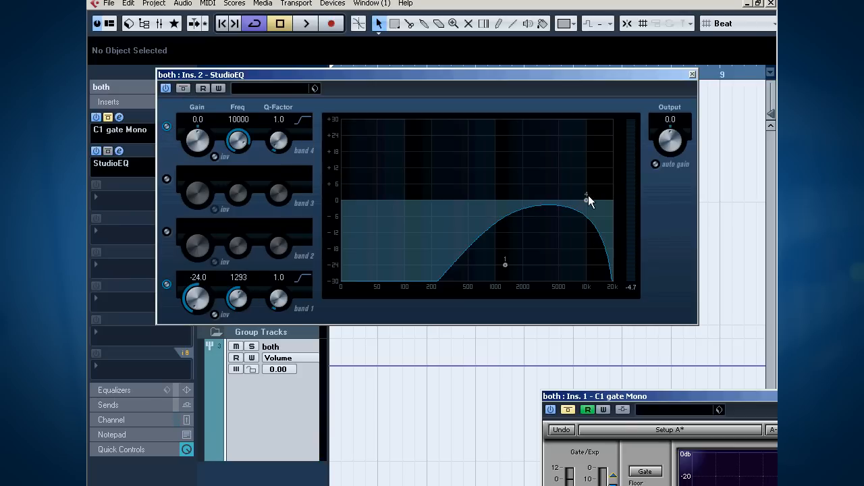
pyautogui.moveTo(587, 201); pyautogui.dragTo(517, 182)
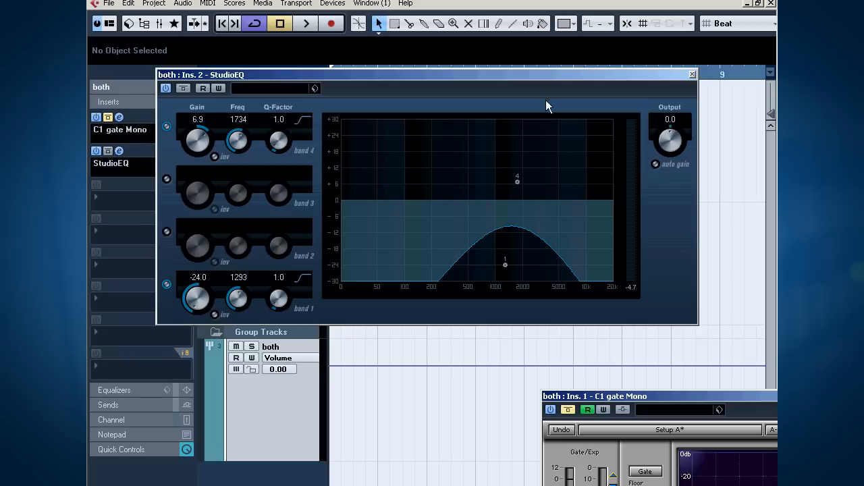
pyautogui.moveTo(518, 182); pyautogui.dragTo(503, 176)
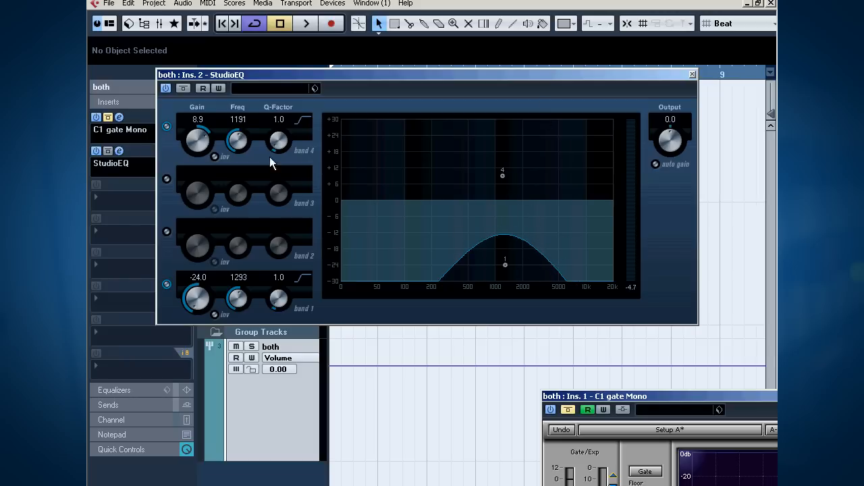
# Step: Set the Q-Factor of band 4 to 6.9 and of band 1 to 5.3, and listen to the filtered sound
pyautogui.moveTo(276, 144); pyautogui.dragTo(276, 52)
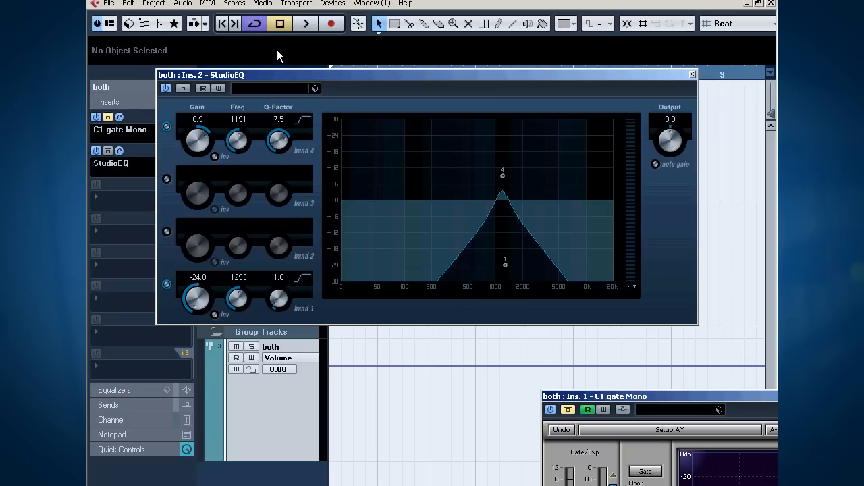
pyautogui.moveTo(287, 301); pyautogui.dragTo(282, 229)
pyautogui.moveTo(269, 147)
pyautogui.mouseDown()
pyautogui.moveTo(271, 164)
pyautogui.moveTo(272, 157)
pyautogui.mouseUp()
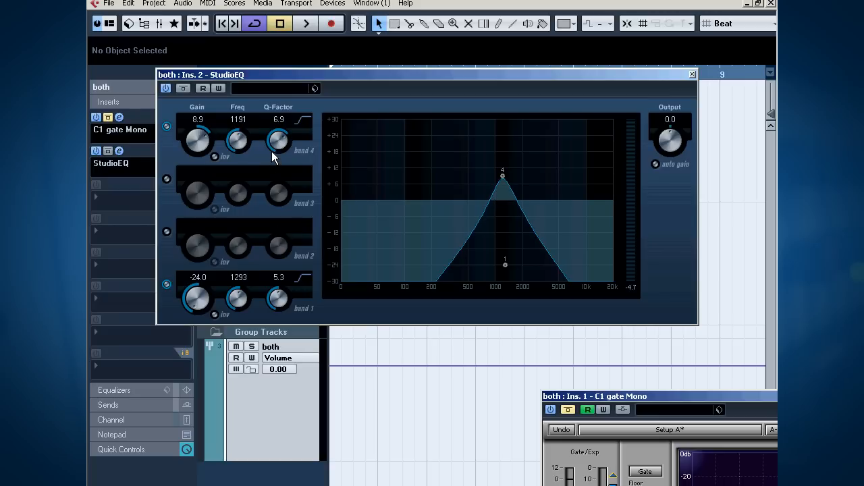
pyautogui.press('space')
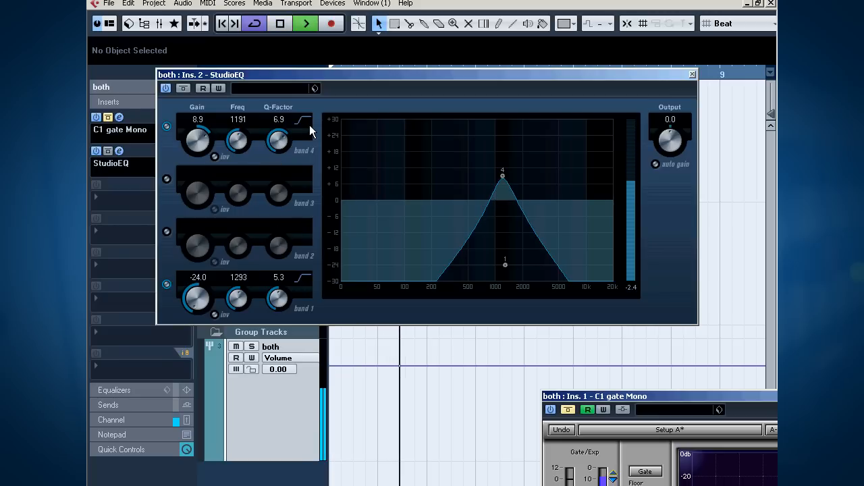
pyautogui.press('space')
# Step: Enable band 3 at gain 15.2 and frequency 2897, and move band 1 to -22.5 at 2129 and band 4 to 9.7 at 1620
pyautogui.click(167, 179)
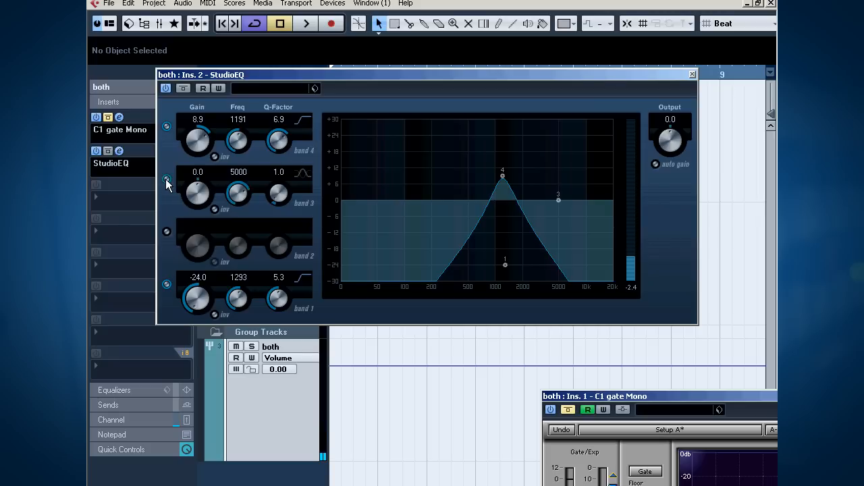
pyautogui.moveTo(503, 261); pyautogui.dragTo(526, 260)
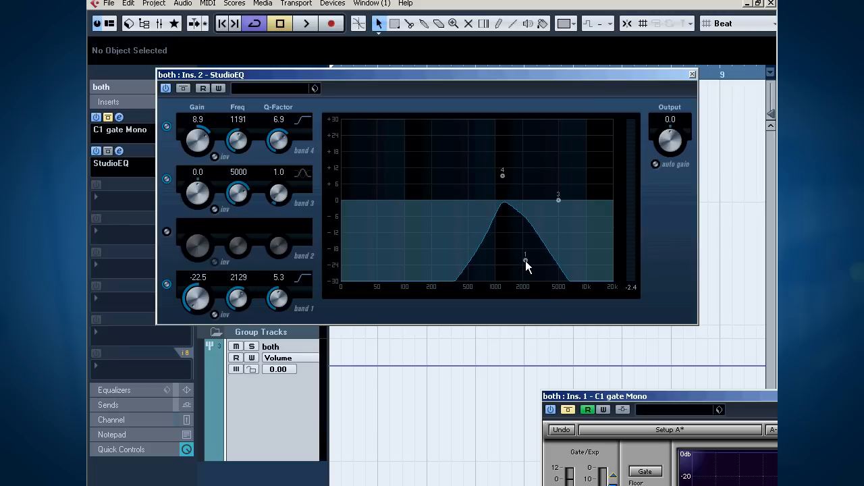
pyautogui.moveTo(564, 196); pyautogui.dragTo(538, 164)
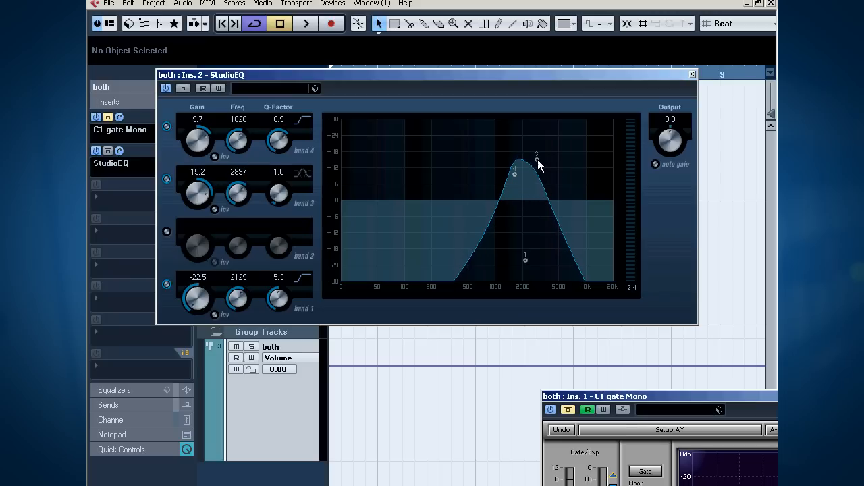
# Step: During playback, adjust StudioEQ band 3 to gain 13.2 at 2947 and band 4 to gain 8.4 at 1676
pyautogui.press('space')
pyautogui.moveTo(537, 161); pyautogui.dragTo(516, 178)
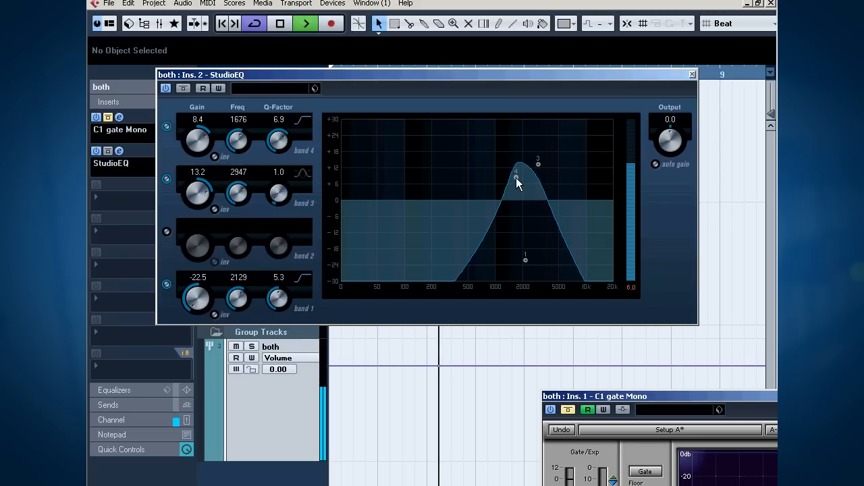
pyautogui.press('space')
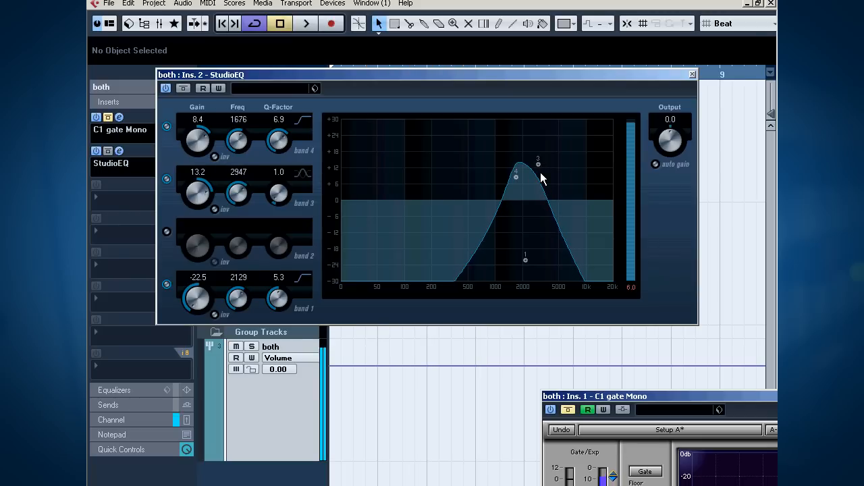
# Step: Compare playback with StudioEQ bypassed and active, and try band 3 at gain 14.4 and frequency 3618
pyautogui.click(183, 89)
pyautogui.press('space')
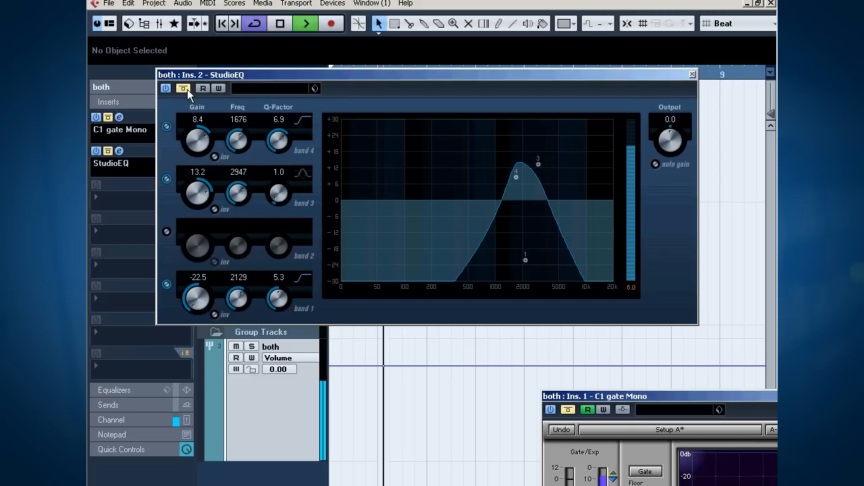
pyautogui.click(187, 89)
pyautogui.moveTo(540, 163); pyautogui.dragTo(547, 162)
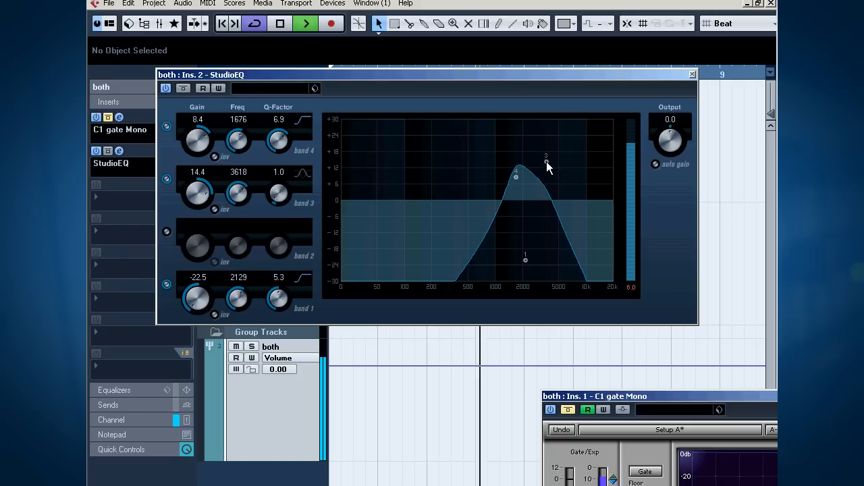
pyautogui.press('space')
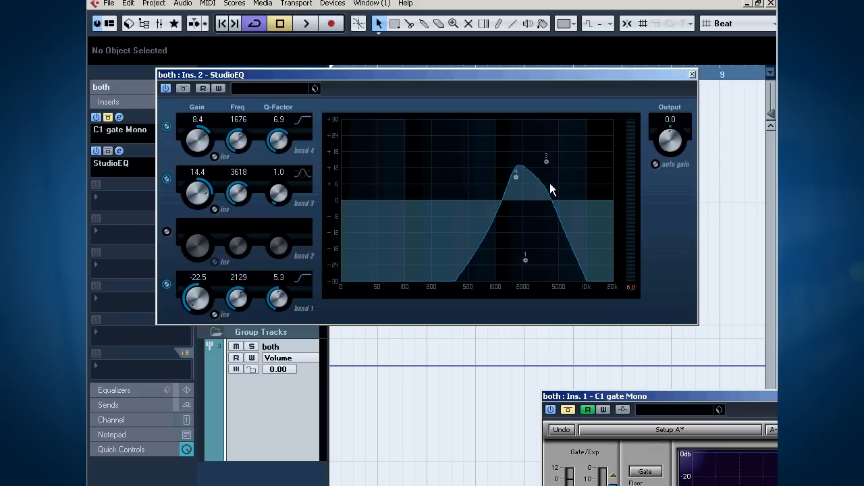
# Step: Set band 3 to gain 10.7 at 2614, band 1's gain to -24.0 and band 4's gain to -13.9
pyautogui.moveTo(548, 163); pyautogui.dragTo(533, 172)
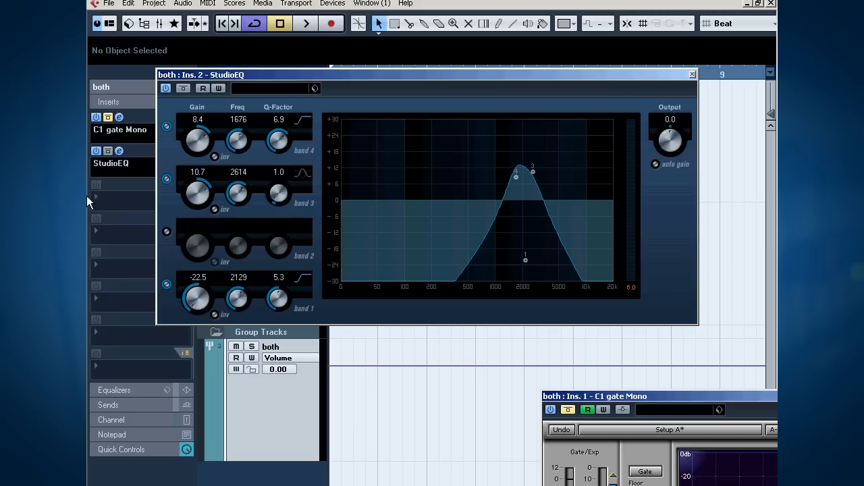
pyautogui.moveTo(190, 302); pyautogui.dragTo(198, 339)
pyautogui.moveTo(198, 140); pyautogui.dragTo(193, 212)
# Step: Add another StudioEQ in the third insert slot of the both group track
pyautogui.click(102, 189)
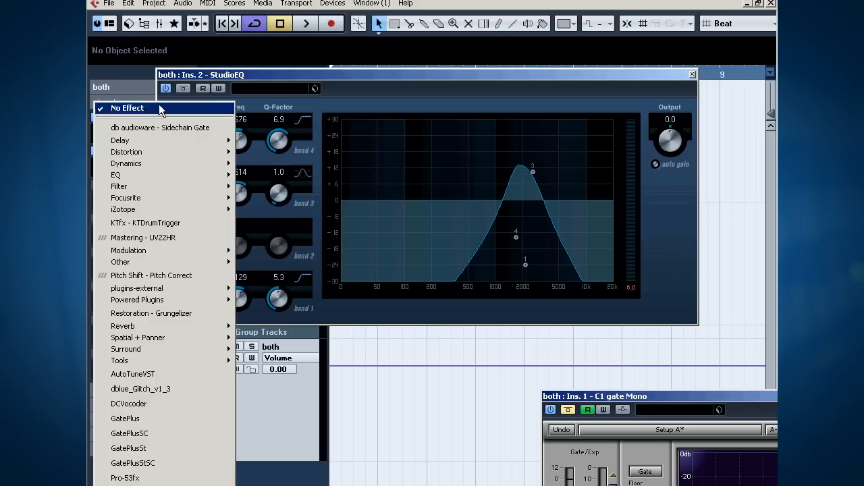
pyautogui.moveTo(153, 174)
pyautogui.click(257, 204)
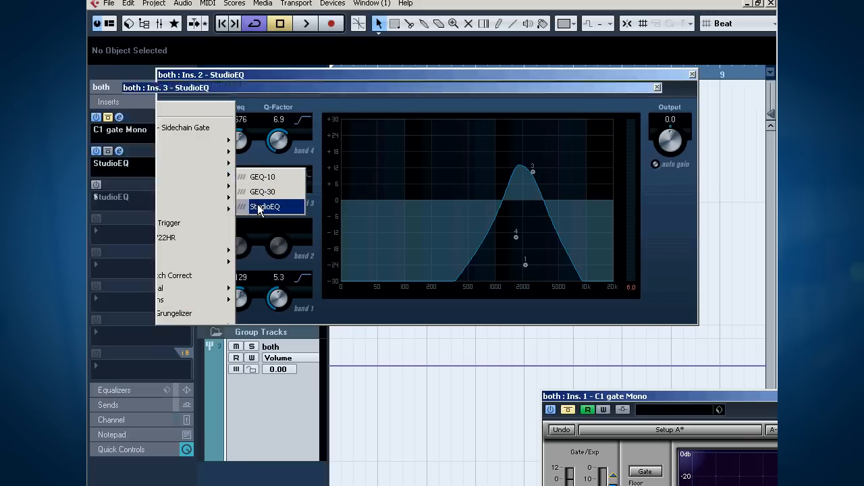
# Step: Enable band 1 of the new StudioEQ as a low cut with gain -24.0, tune its frequency during playback, and close both EQ editors
pyautogui.click(131, 297)
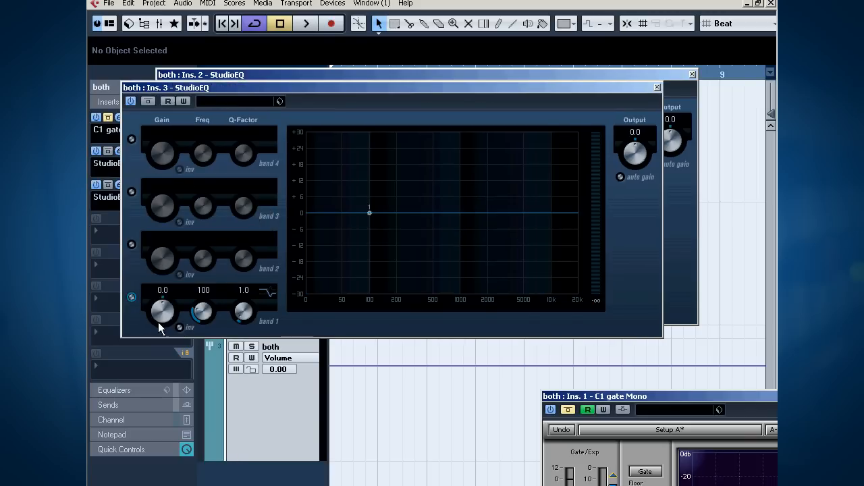
pyautogui.moveTo(156, 310); pyautogui.dragTo(237, 367)
pyautogui.moveTo(379, 277); pyautogui.dragTo(426, 278)
pyautogui.press('space')
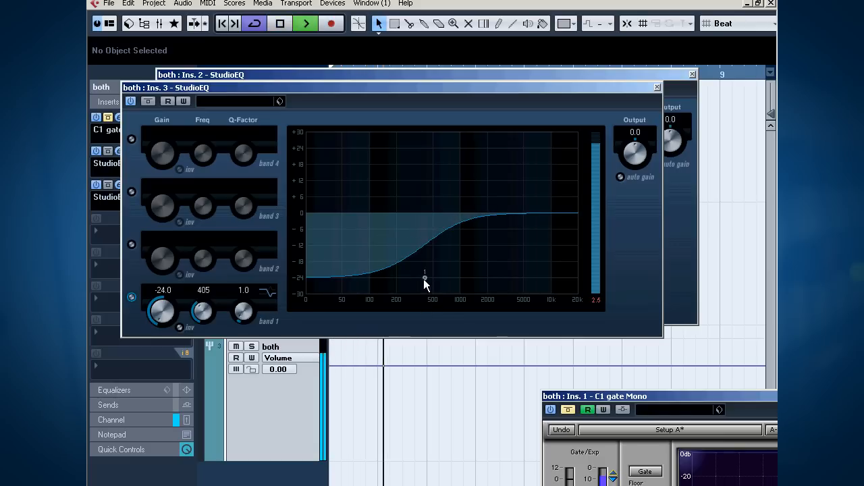
pyautogui.moveTo(425, 278); pyautogui.dragTo(402, 277)
pyautogui.click(658, 88)
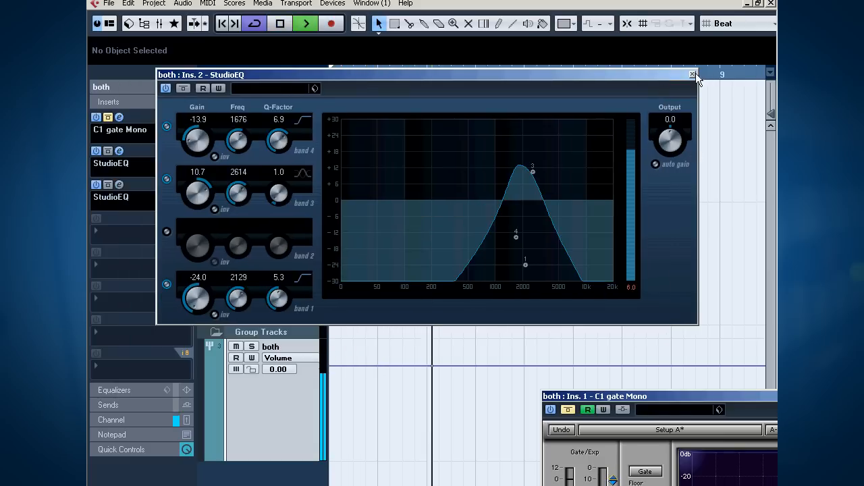
pyautogui.click(692, 74)
pyautogui.press('space')
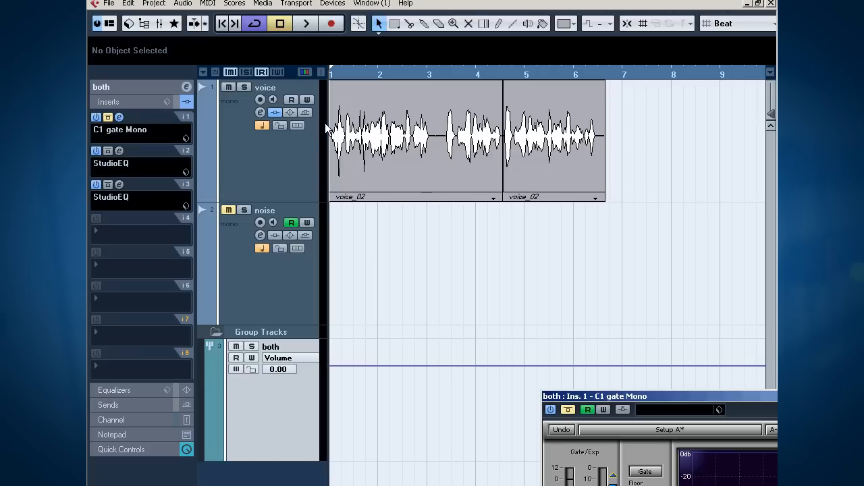
# Step: Take C1 gate Mono off bypass and play back the voice through the full insert chain
pyautogui.click(108, 116)
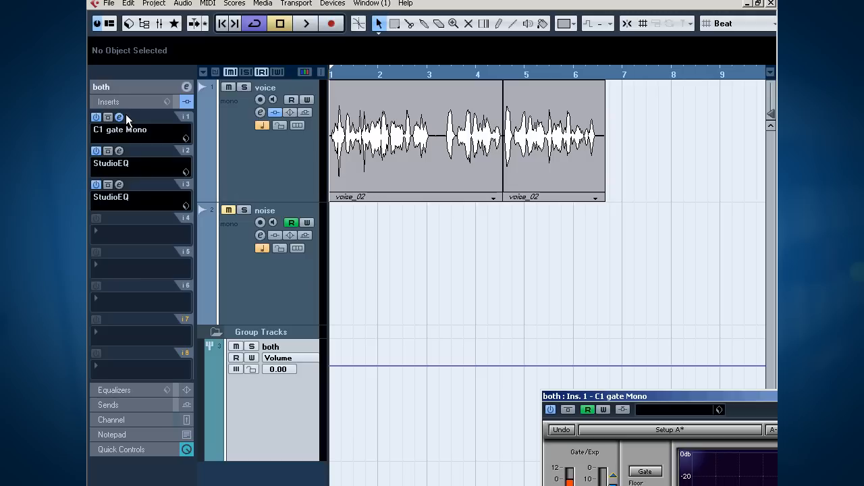
pyautogui.press('space')
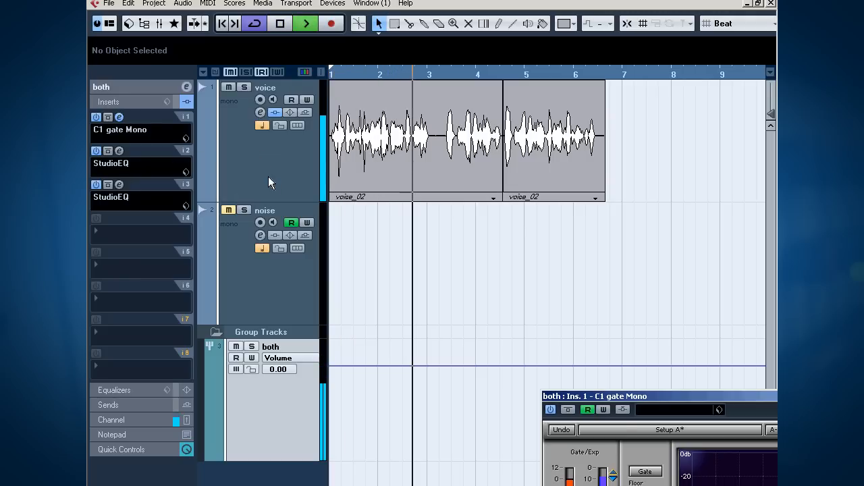
pyautogui.press('space')
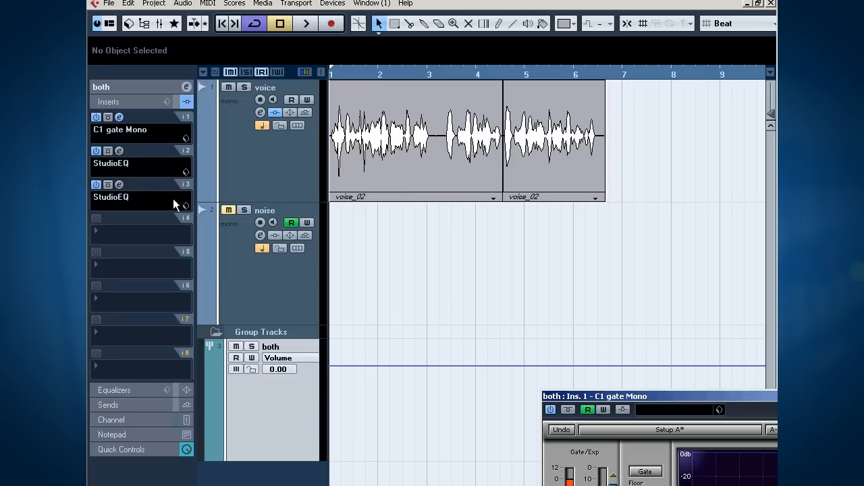
# Step: Unmute the noise track, add TestGenerator in its first insert slot, and set the generator to white noise
pyautogui.click(314, 279)
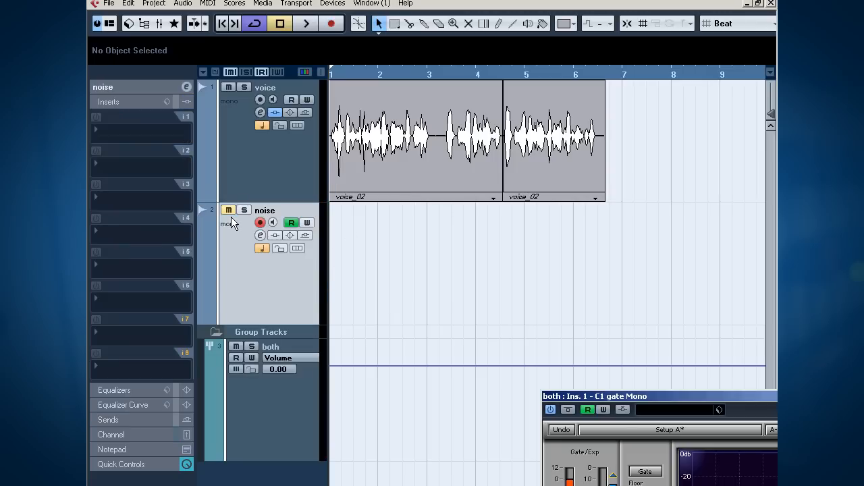
pyautogui.click(228, 210)
pyautogui.click(136, 128)
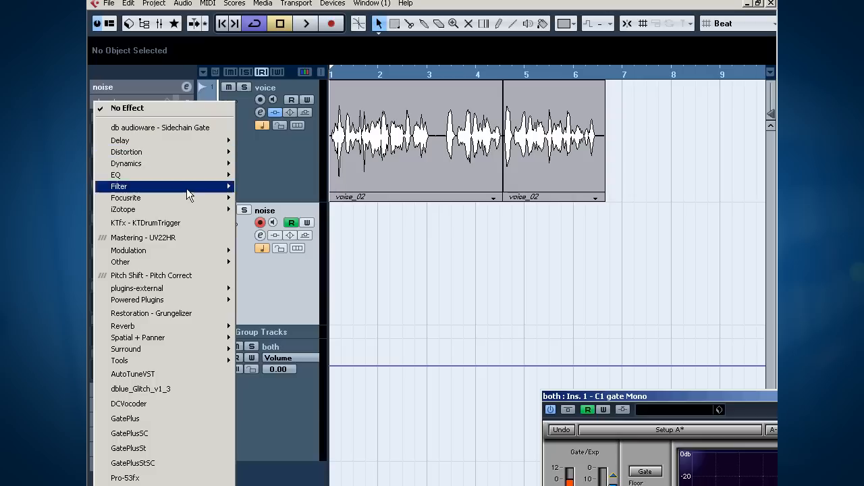
pyautogui.moveTo(183, 358)
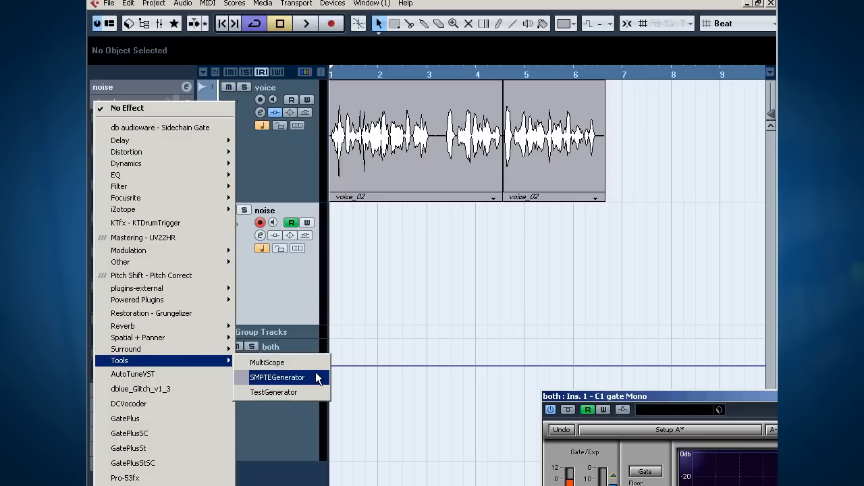
pyautogui.click(285, 392)
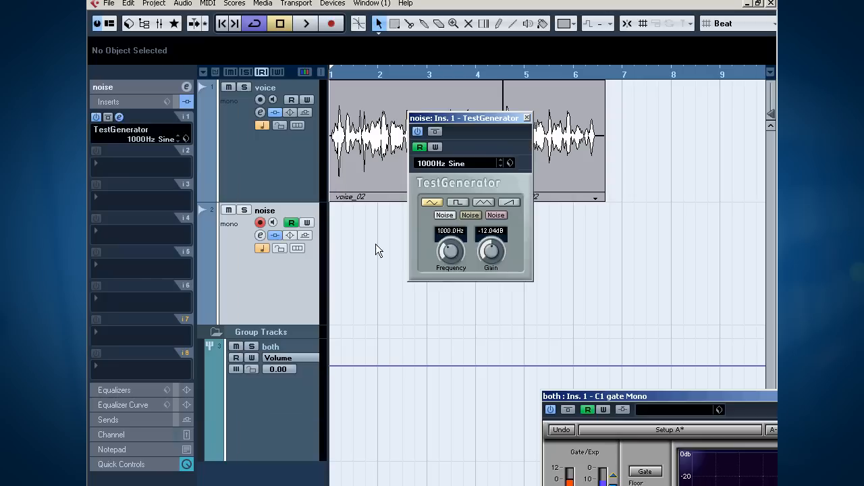
pyautogui.click(445, 215)
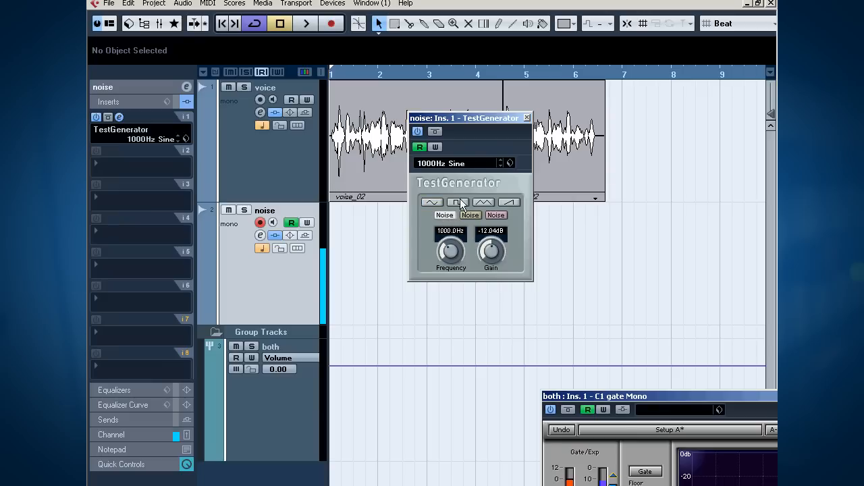
pyautogui.click(527, 118)
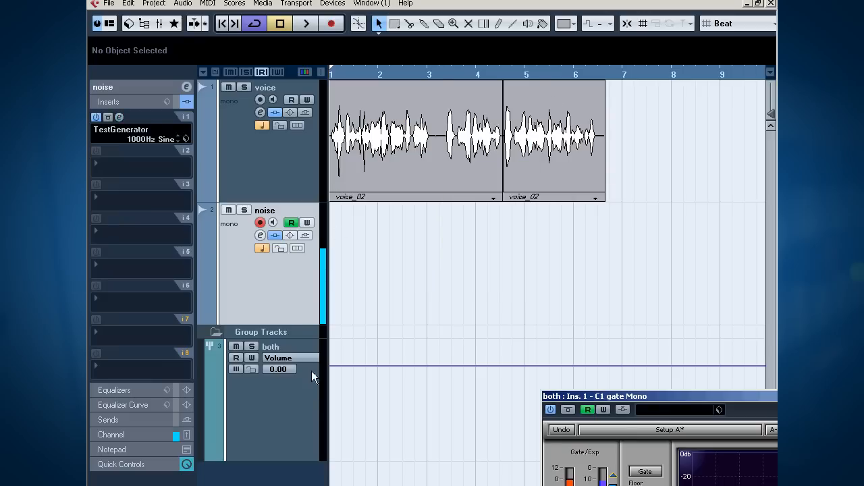
# Step: Try the both track's C1 gate Mono at GateOpen -12.1 and GateClose -17.3, and return it to -9.6 and -14.8
pyautogui.click(281, 383)
pyautogui.click(119, 118)
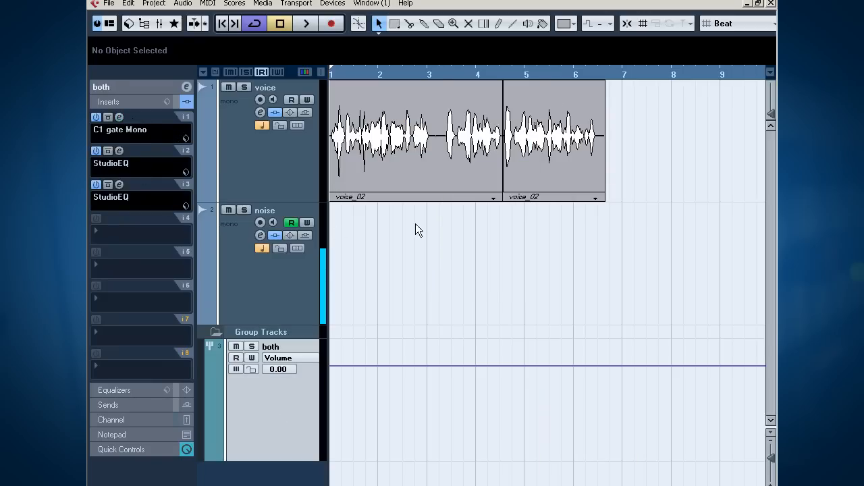
pyautogui.click(120, 119)
pyautogui.moveTo(639, 398); pyautogui.dragTo(264, 65)
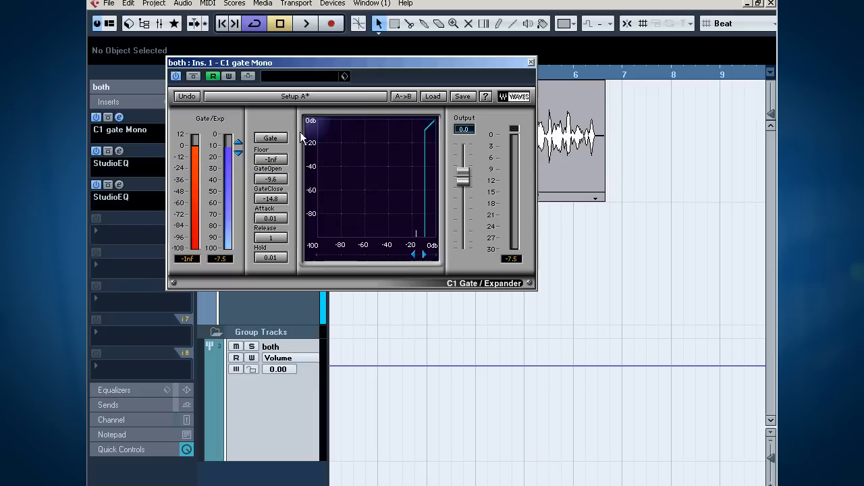
pyautogui.moveTo(238, 147); pyautogui.dragTo(237, 152)
pyautogui.moveTo(418, 255); pyautogui.dragTo(421, 255)
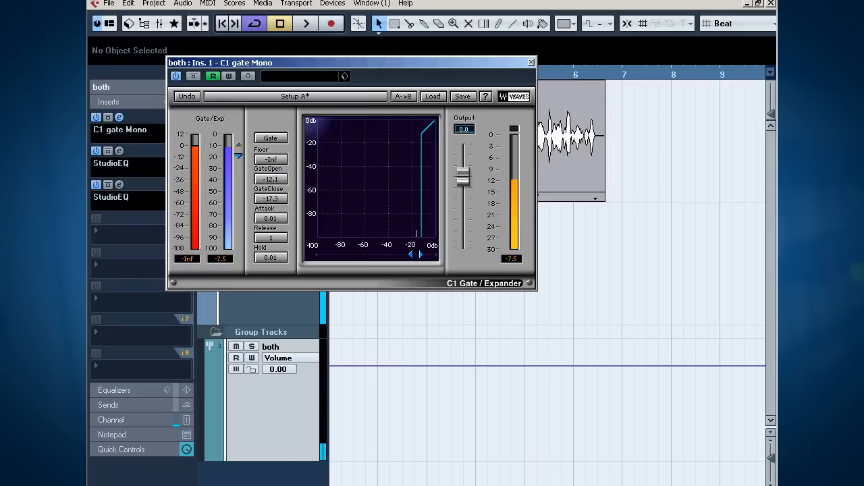
pyautogui.moveTo(240, 144); pyautogui.dragTo(247, 141)
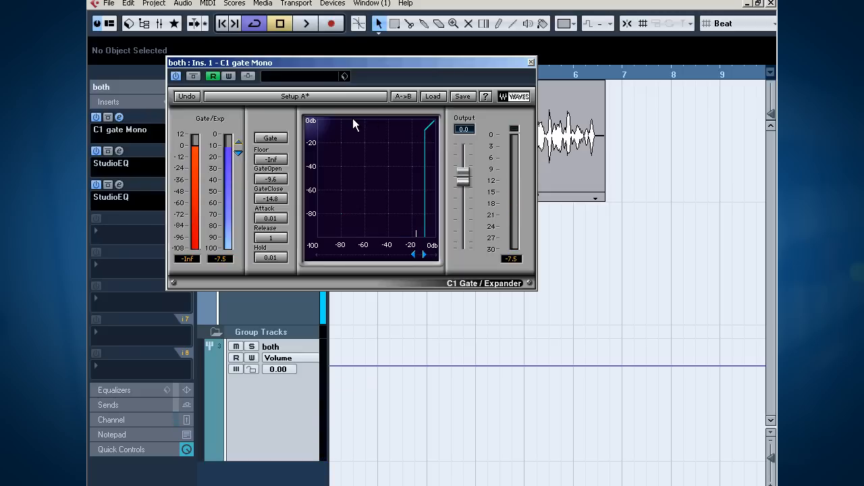
# Step: Play back the voice and noise through C1 gate Mono, and close the gate's editor
pyautogui.press('space')
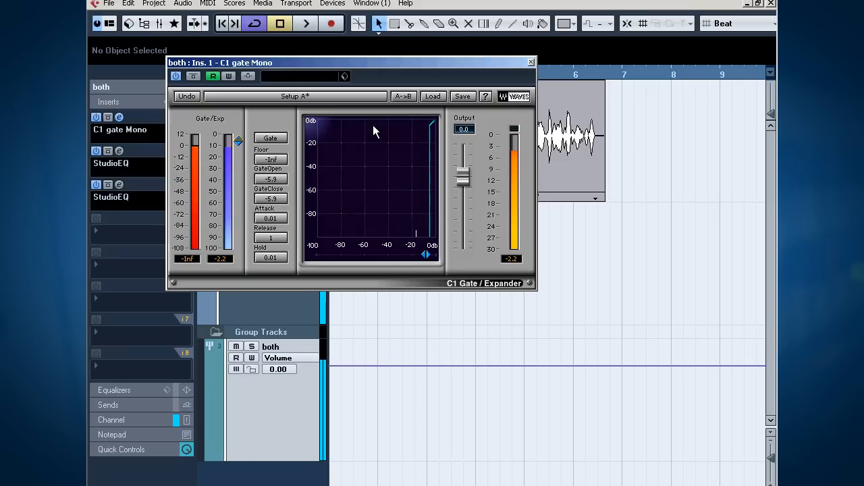
pyautogui.press('space')
pyautogui.click(532, 62)
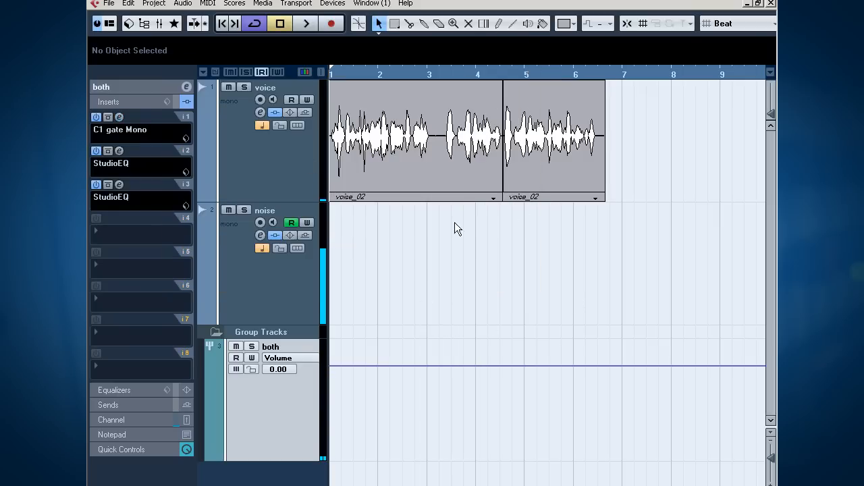
# Step: Show the noise track's volume automation, drop the volume to -oo at 3. 1. 3. 59, and listen to the result
pyautogui.click(201, 312)
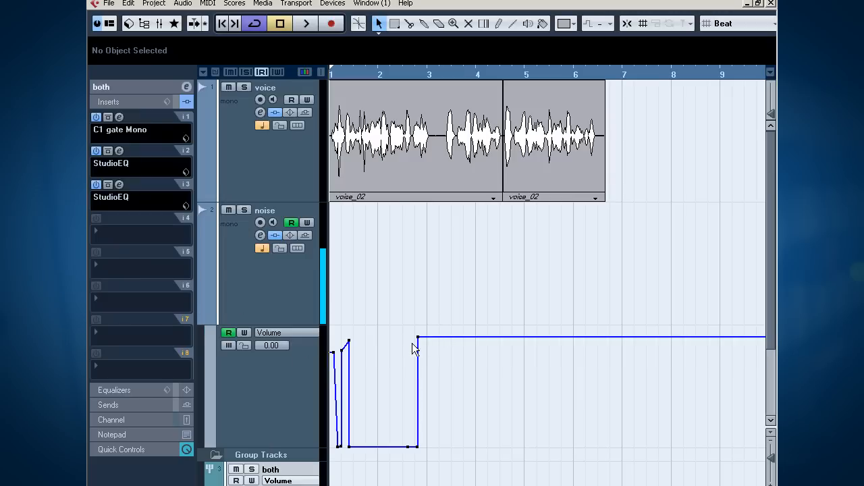
pyautogui.moveTo(440, 336); pyautogui.dragTo(436, 448)
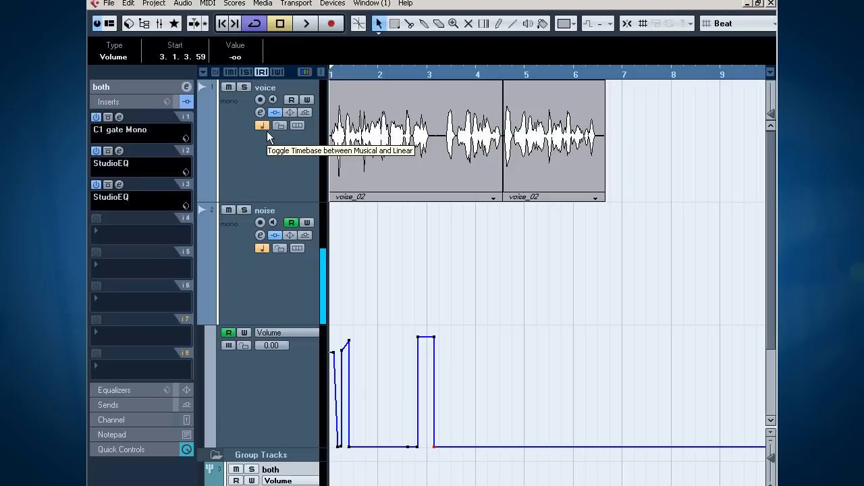
pyautogui.press('space')
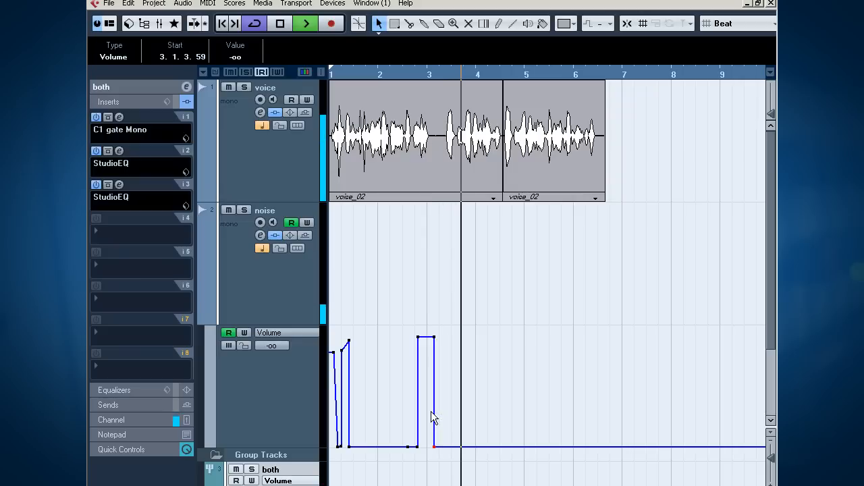
pyautogui.press('space')
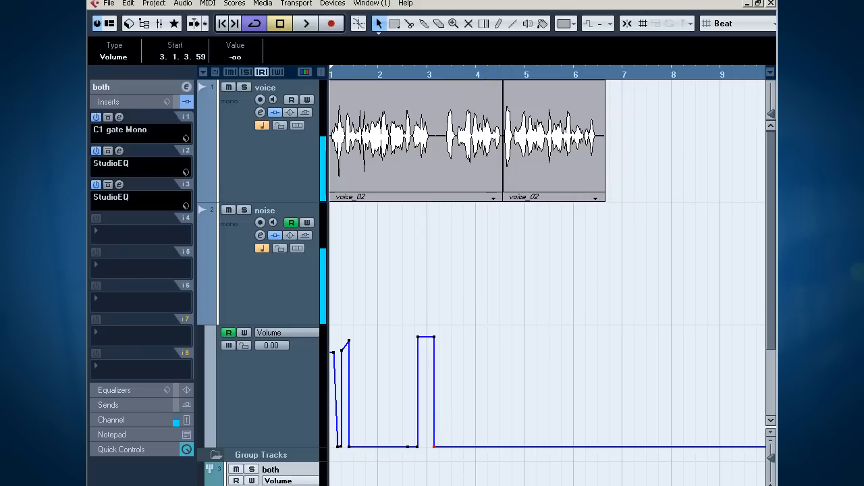
# Step: Draw a noise volume burst of about 5.5 at bar 4 that falls to -oo at 4. 2. 1.101, and play it back
pyautogui.click(478, 74)
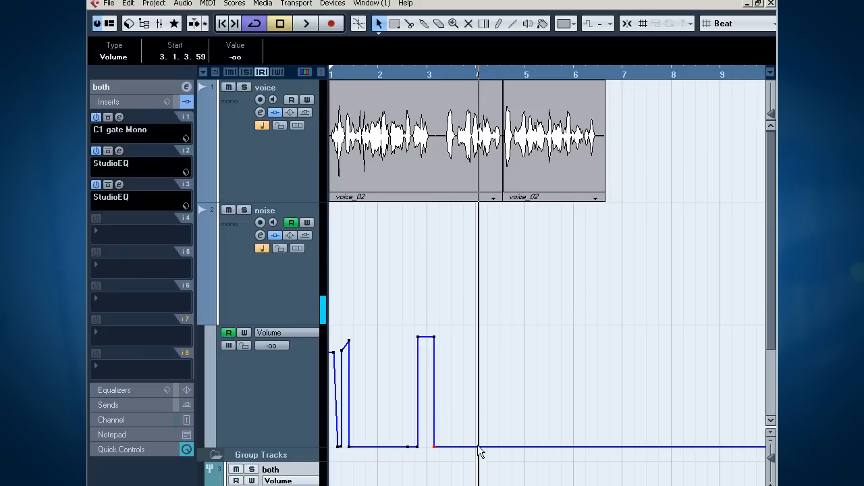
pyautogui.moveTo(477, 446); pyautogui.dragTo(485, 333)
pyautogui.moveTo(493, 380); pyautogui.dragTo(490, 454)
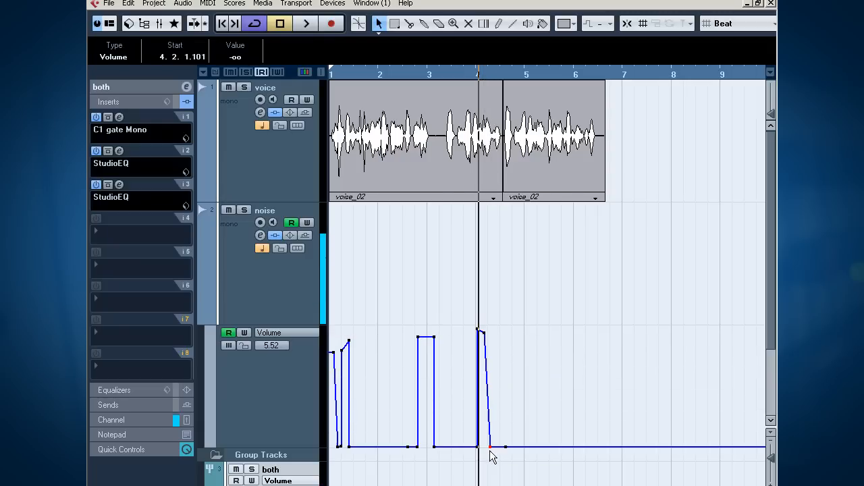
pyautogui.click(449, 76)
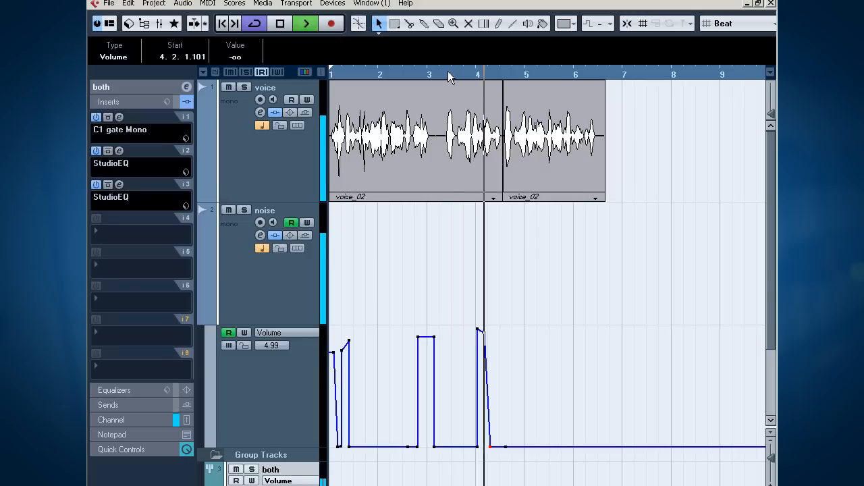
pyautogui.press('space')
# Step: Add a second noise volume spike of 5.54 at 4. 2. 1.101 that drops to -oo at 4. 2. 3. 74, and play it
pyautogui.moveTo(490, 446); pyautogui.dragTo(490, 330)
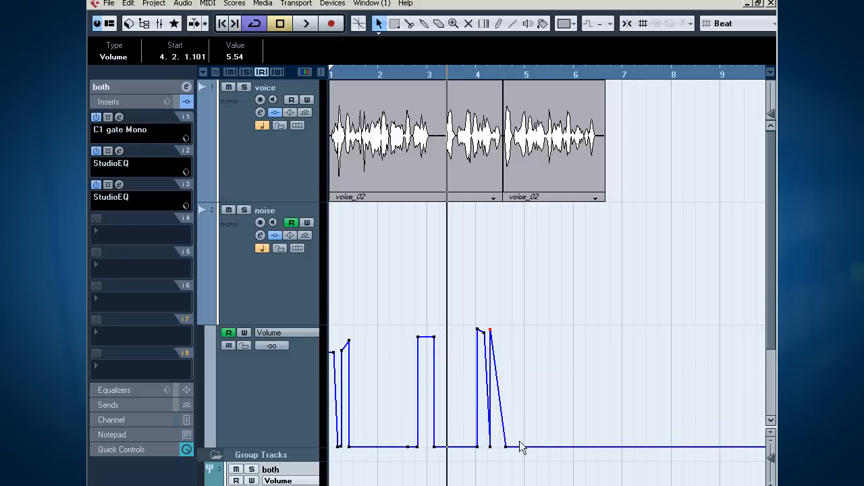
pyautogui.moveTo(508, 447); pyautogui.dragTo(495, 448)
pyautogui.press('space')
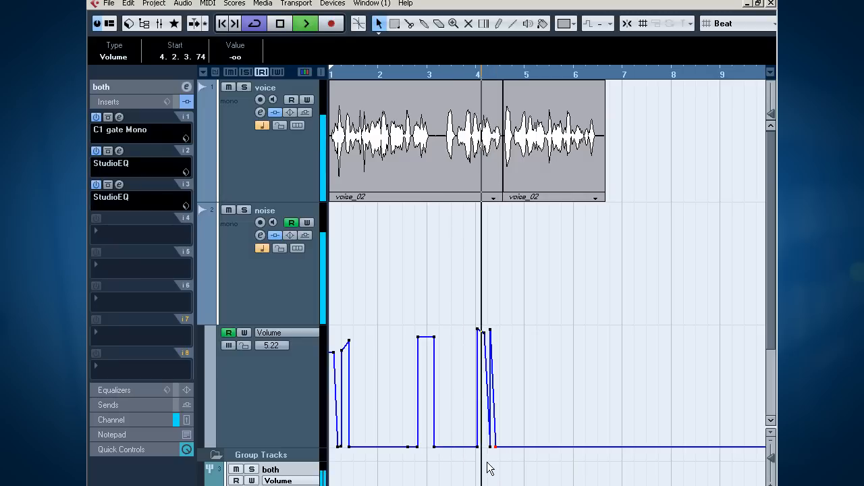
# Step: Shift the second noise volume spike of 5.54 to 4. 2. 2. 61 and play back the passage around bar 4
pyautogui.press('space')
pyautogui.moveTo(491, 331); pyautogui.dragTo(492, 330)
pyautogui.click(488, 73)
pyautogui.press('space')
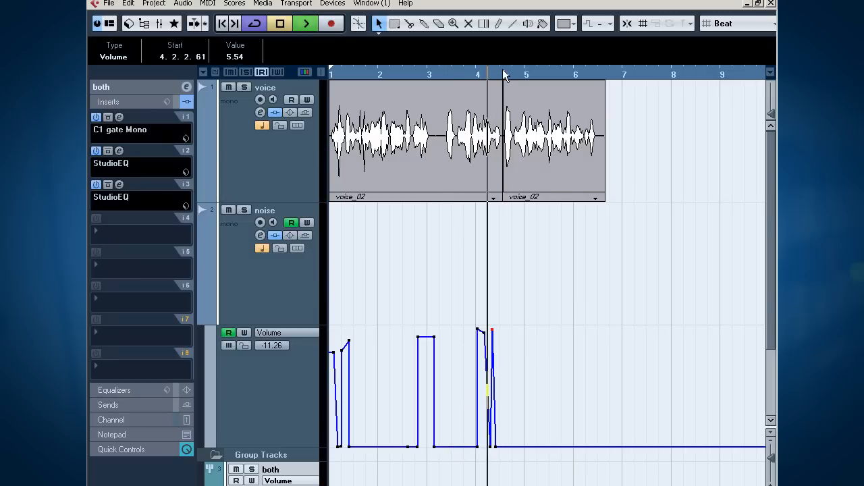
pyautogui.press('space')
pyautogui.press('space')
pyautogui.press('space')
pyautogui.click(460, 72)
pyautogui.press('space')
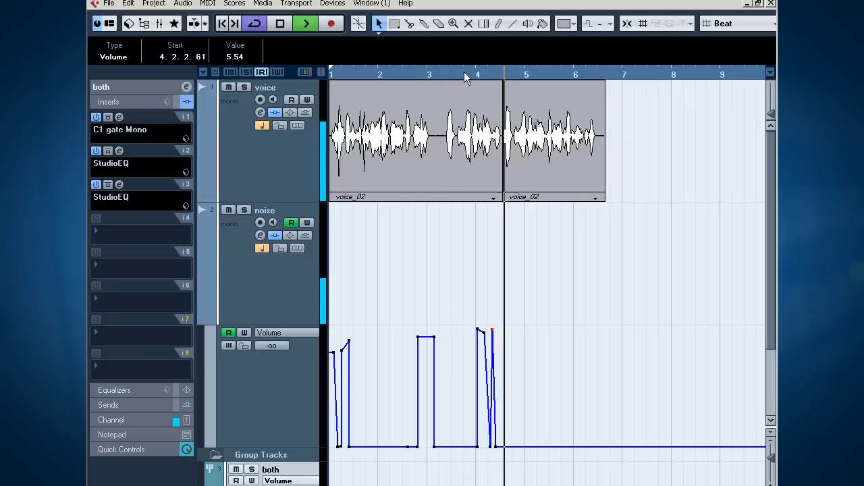
pyautogui.press('space')
# Step: Draw a short noise volume burst halfway through bar 4 that drops to -oo at 4. 3. 3. 18, and play it back
pyautogui.moveTo(499, 440); pyautogui.dragTo(508, 471)
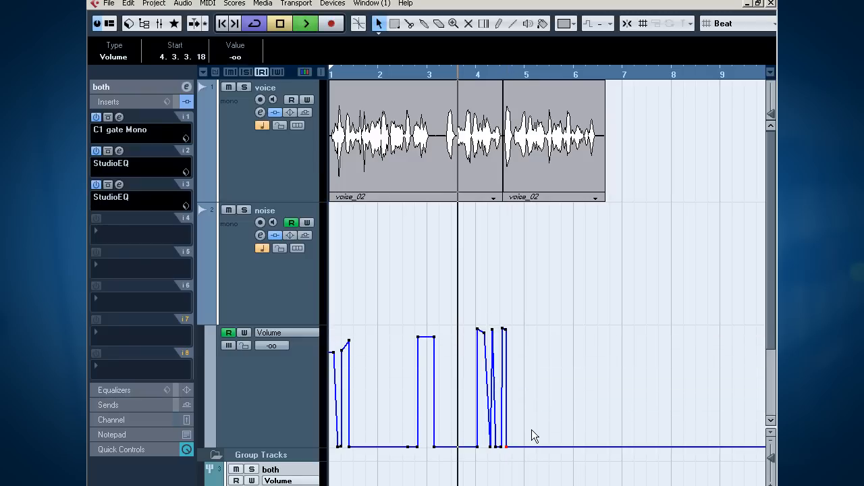
pyautogui.press('space')
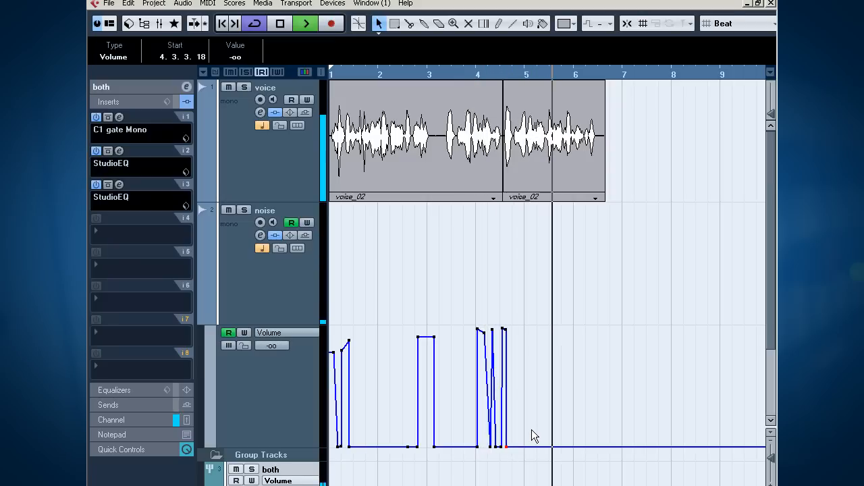
pyautogui.press('space')
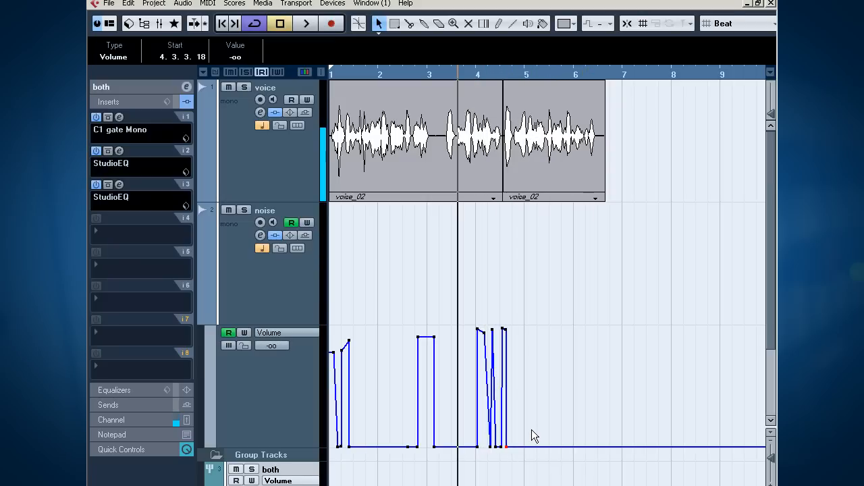
# Step: Draw a noise volume burst of about 4.91 from 6. 2. 3. 55 that falls to -oo at 6. 3. 2.119, and play it from bar 6
pyautogui.moveTo(581, 448); pyautogui.dragTo(591, 333)
pyautogui.click(573, 76)
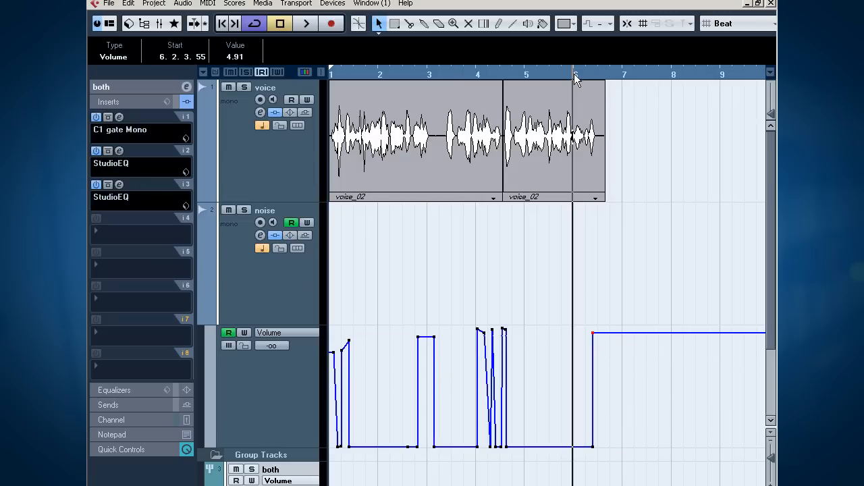
pyautogui.press('space')
pyautogui.press('space')
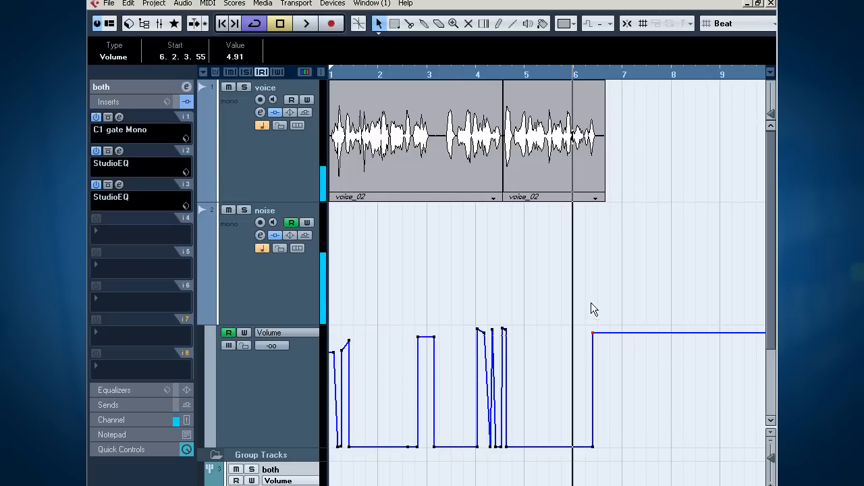
pyautogui.moveTo(611, 333); pyautogui.dragTo(571, 452)
pyautogui.press('space')
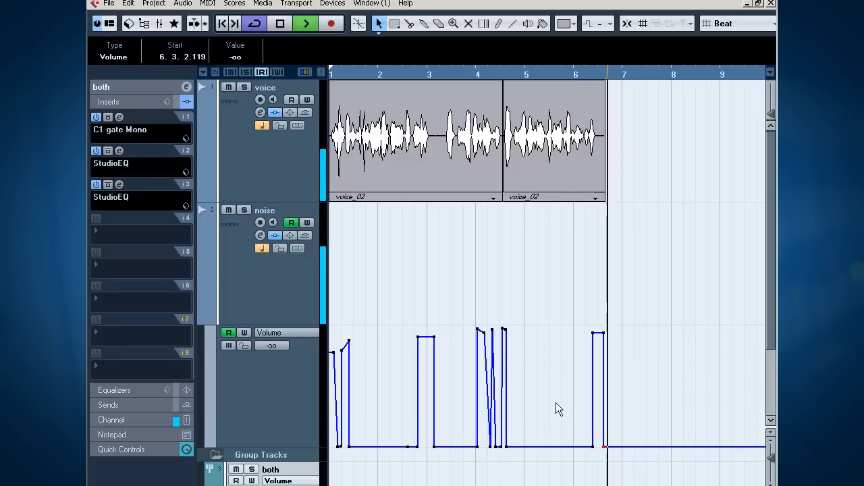
pyautogui.press('space')
# Step: Add a shorter noise volume burst near the end of bar 6 that falls to -oo at 6. 4. 3. 76, and play it
pyautogui.click(622, 445)
pyautogui.click(614, 447)
pyautogui.moveTo(619, 448); pyautogui.dragTo(608, 476)
pyautogui.press('space')
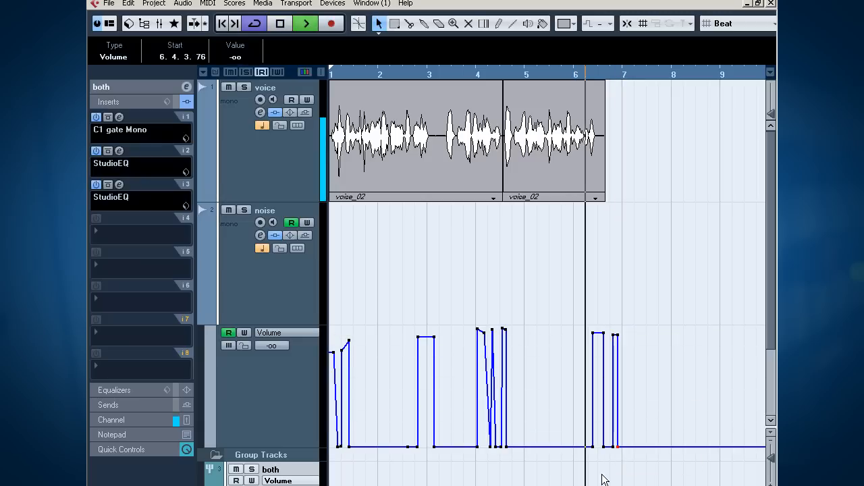
pyautogui.press('space')
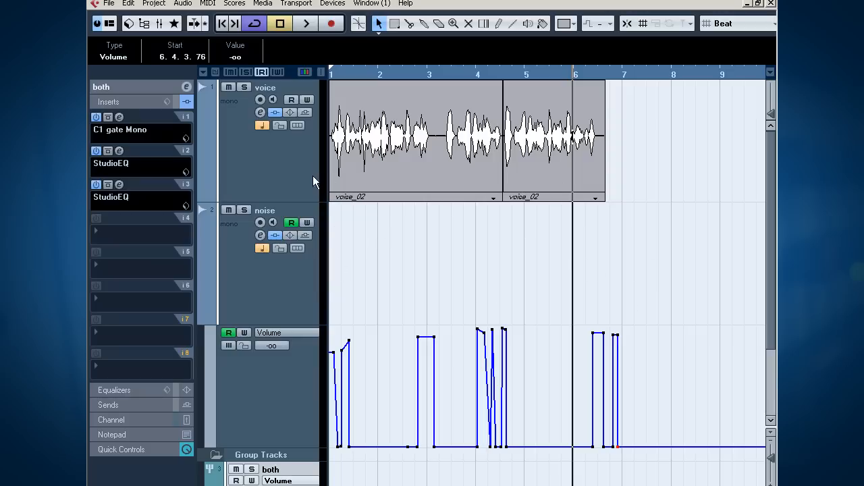
# Step: Hide the noise track's volume automation
pyautogui.scroll(-2, 377, 252)
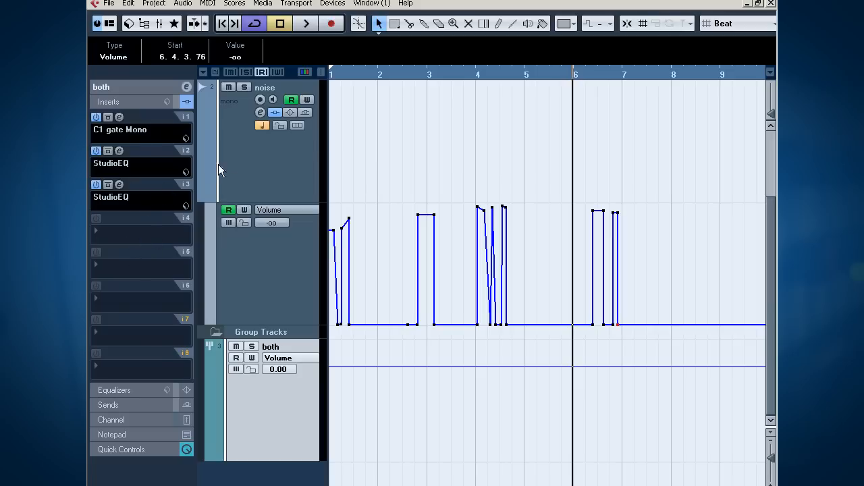
pyautogui.click(247, 167)
pyautogui.click(203, 191)
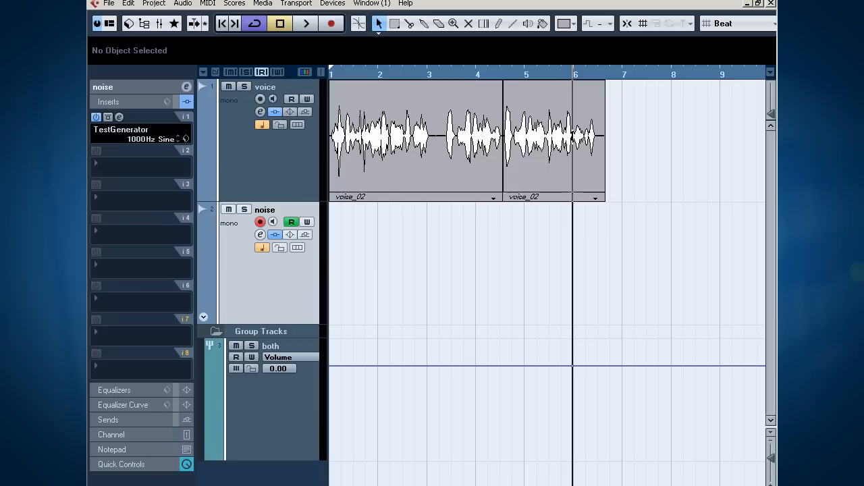
# Step: Insert a Compressor in insert slot 4 of the both group track, set its ratio to 3.61, and listen to it
pyautogui.click(277, 417)
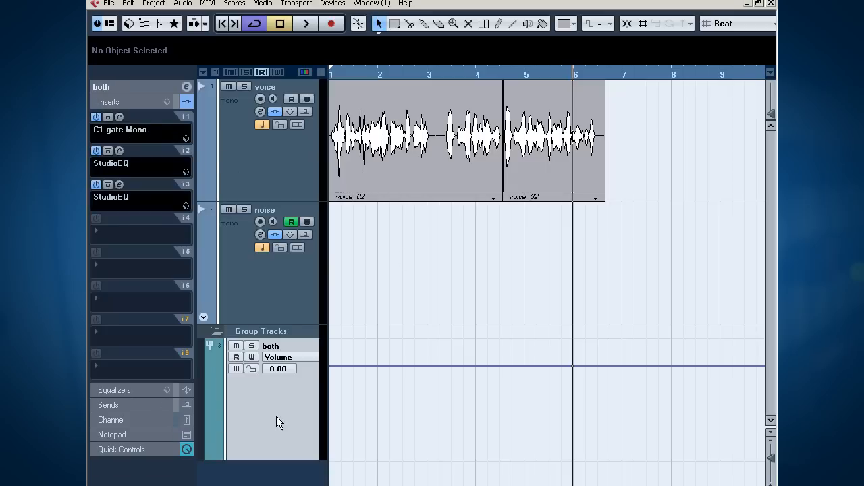
pyautogui.click(165, 227)
pyautogui.moveTo(187, 163)
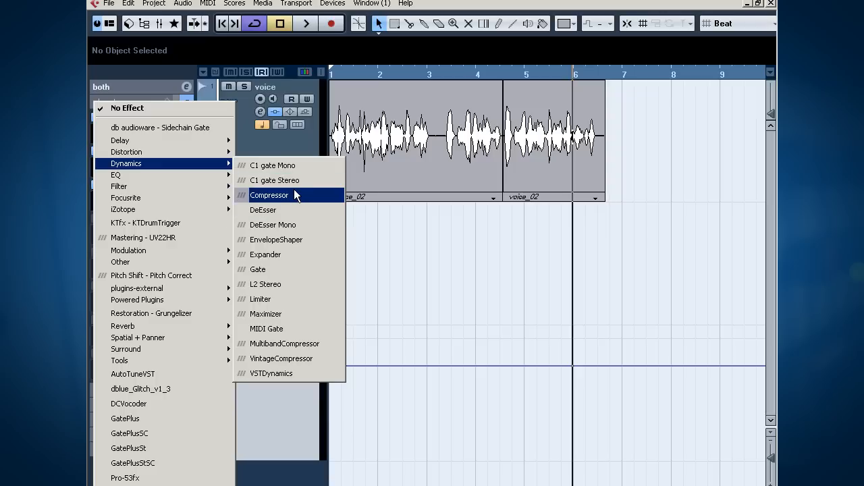
pyautogui.click(293, 196)
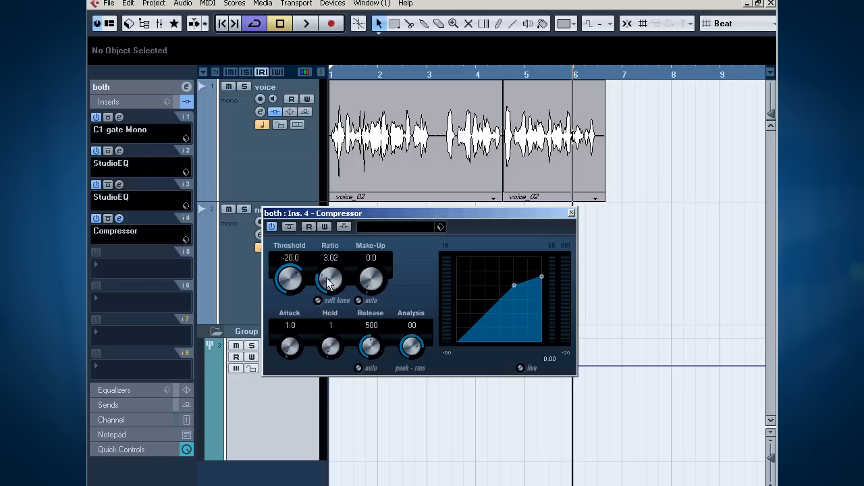
pyautogui.press('space')
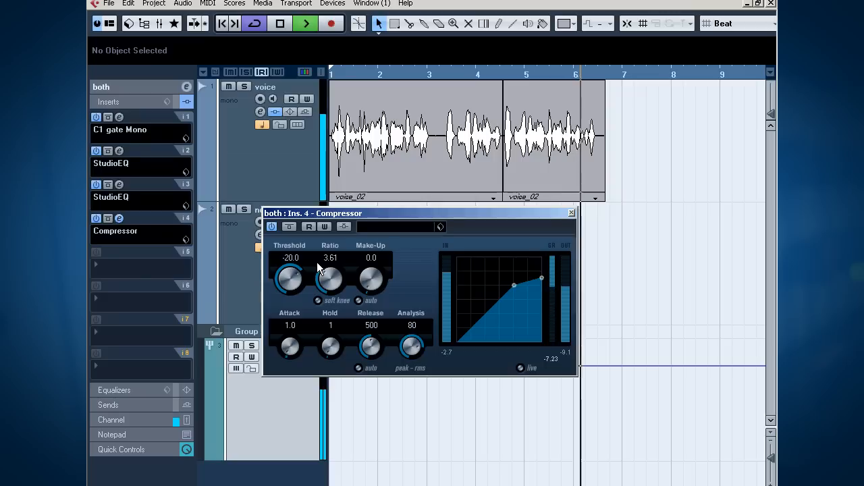
pyautogui.press('space')
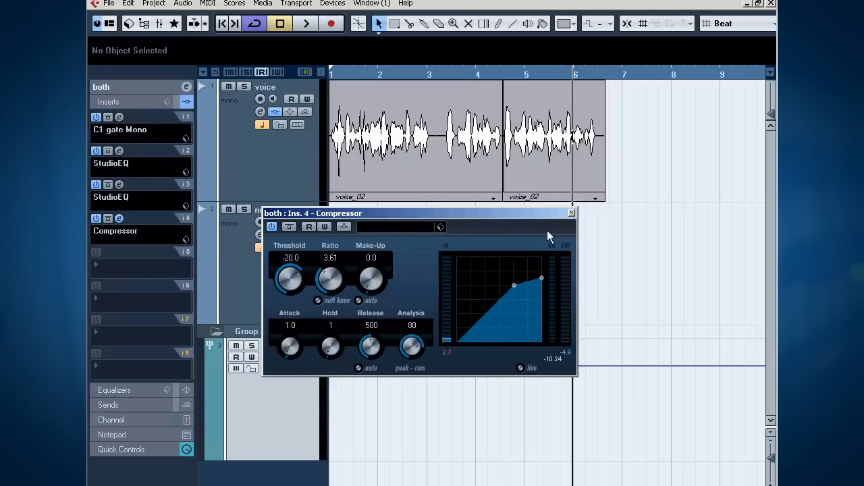
# Step: Set the Compressor's make-up gain to 10.3 during playback, and close its editor
pyautogui.click(362, 263)
pyautogui.press('space')
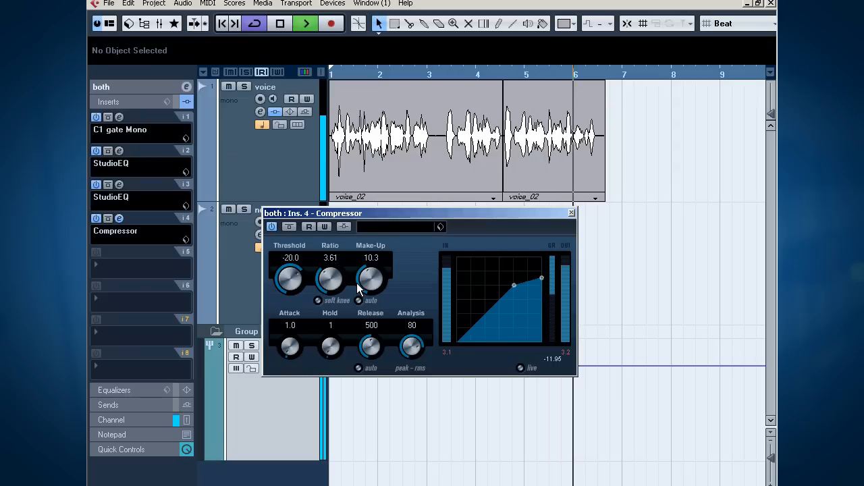
pyautogui.press('space')
pyautogui.moveTo(515, 211); pyautogui.dragTo(317, 198)
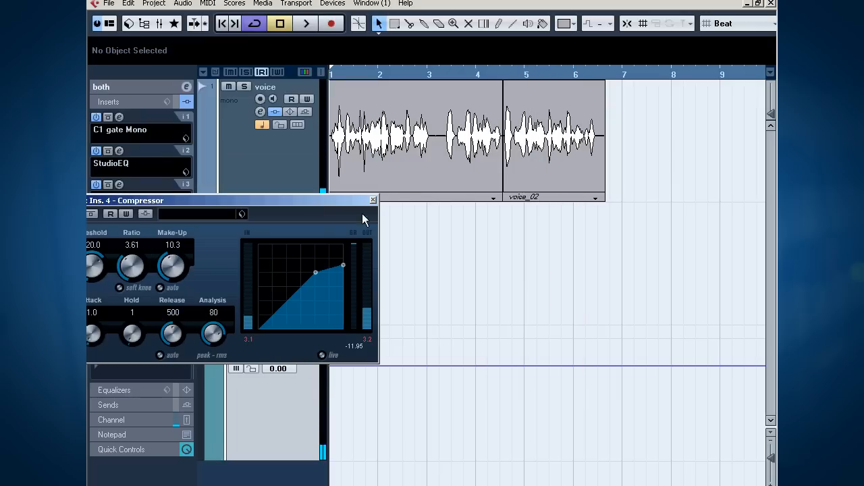
pyautogui.click(372, 201)
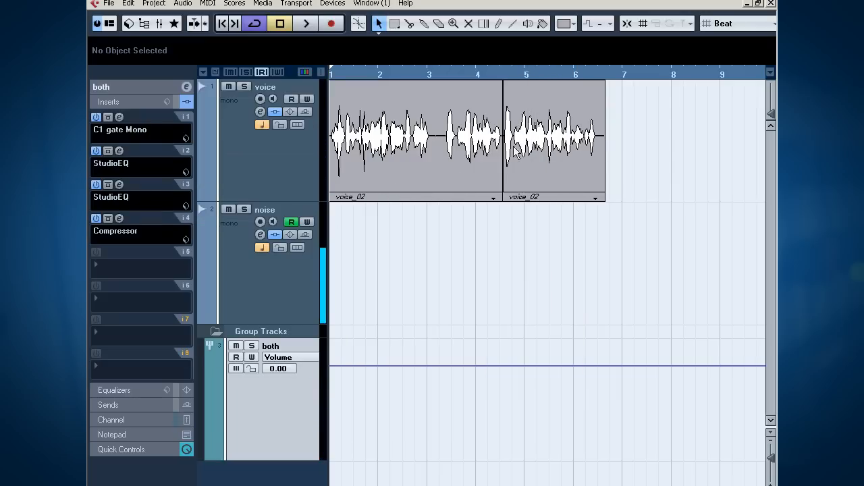
# Step: Show the noise track's volume automation, draw a burst in bar 5 that drops to -oo at 5. 2. 2. 51, and hide the automation again
pyautogui.click(233, 270)
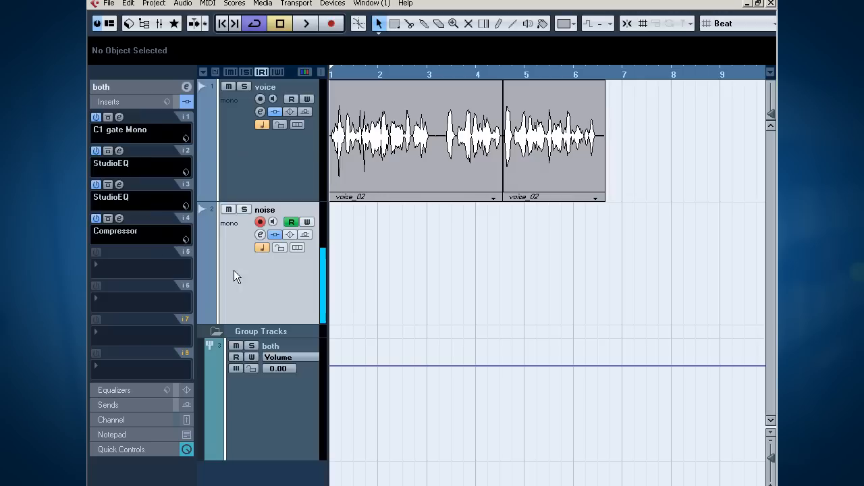
pyautogui.click(203, 317)
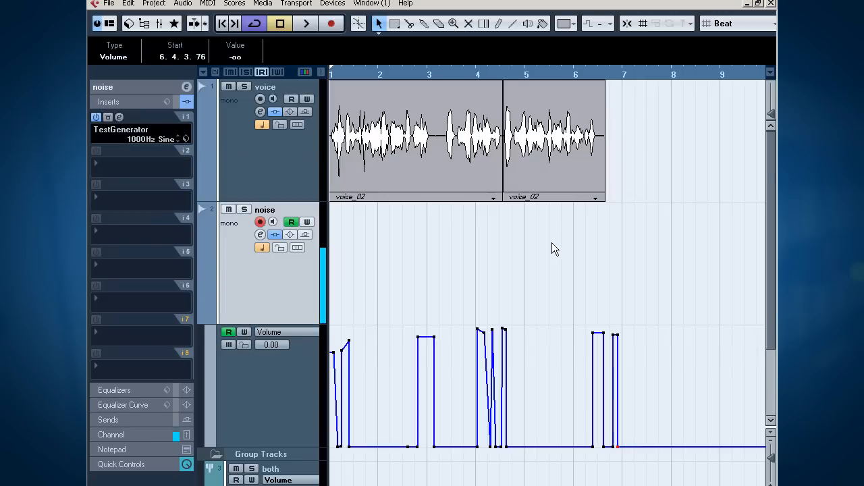
pyautogui.scroll(-2, 552, 243)
pyautogui.moveTo(541, 365); pyautogui.dragTo(544, 404)
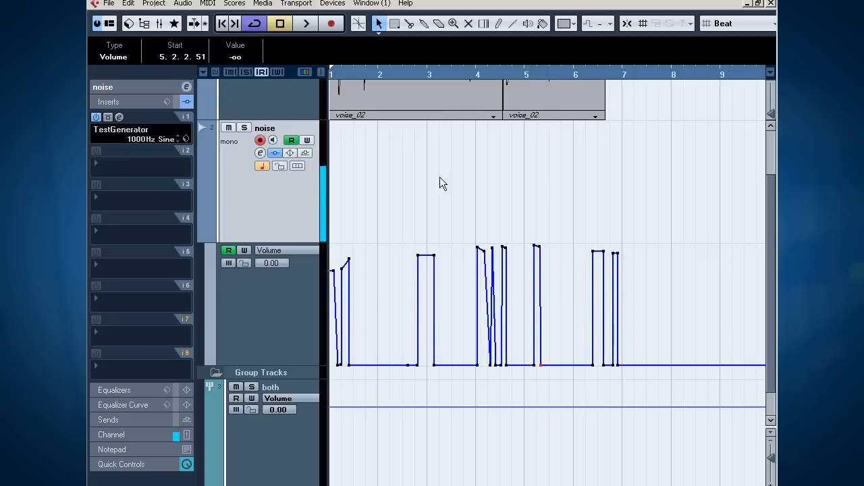
pyautogui.scroll(2, 341, 235)
pyautogui.click(203, 318)
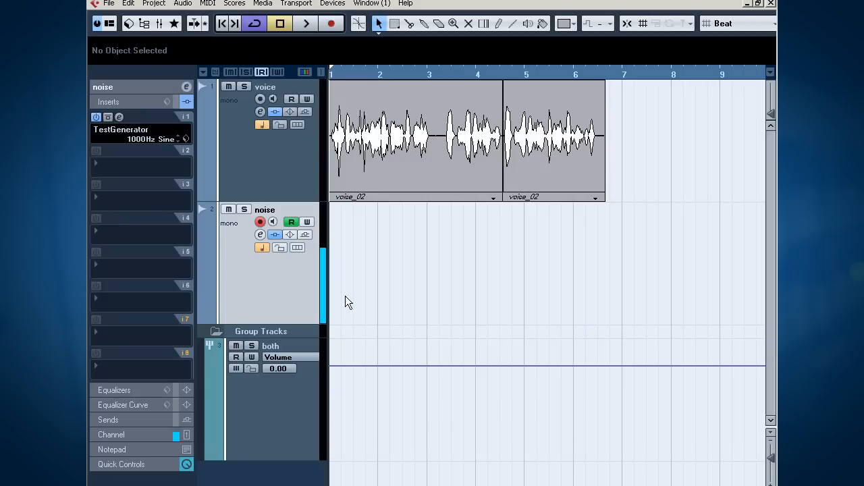
# Step: Review the C1 gate Mono settings on the both group track, and close its editor
pyautogui.click(265, 428)
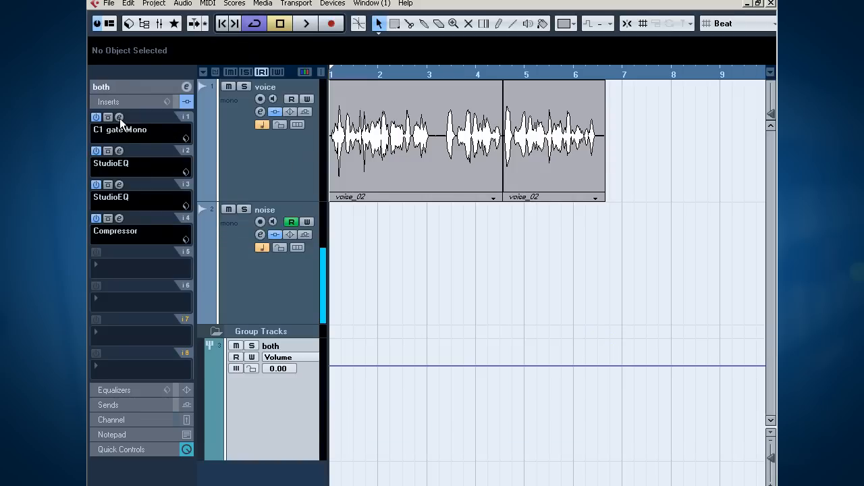
pyautogui.click(119, 117)
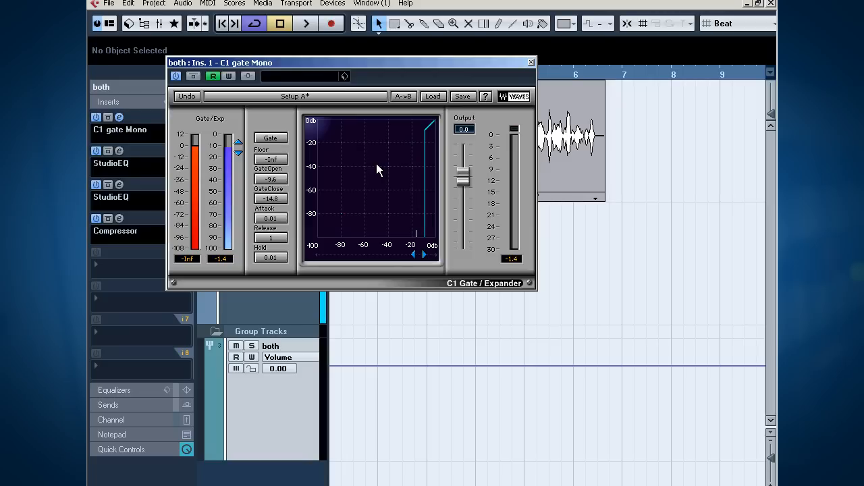
pyautogui.click(532, 62)
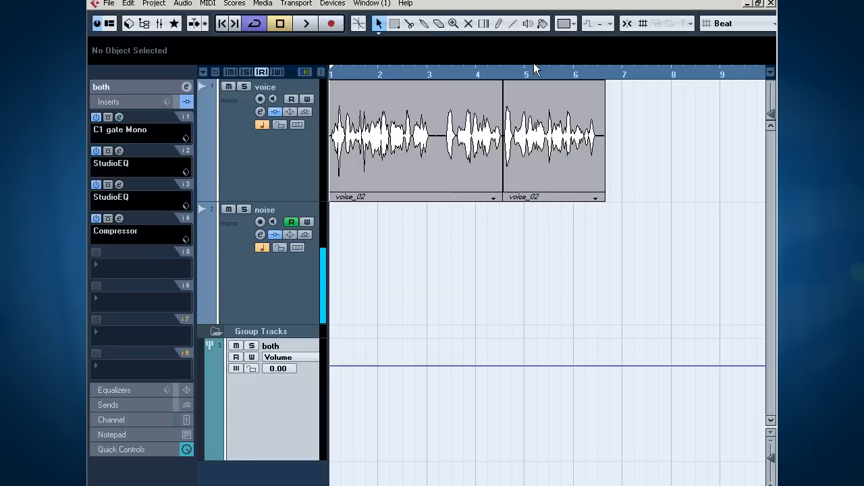